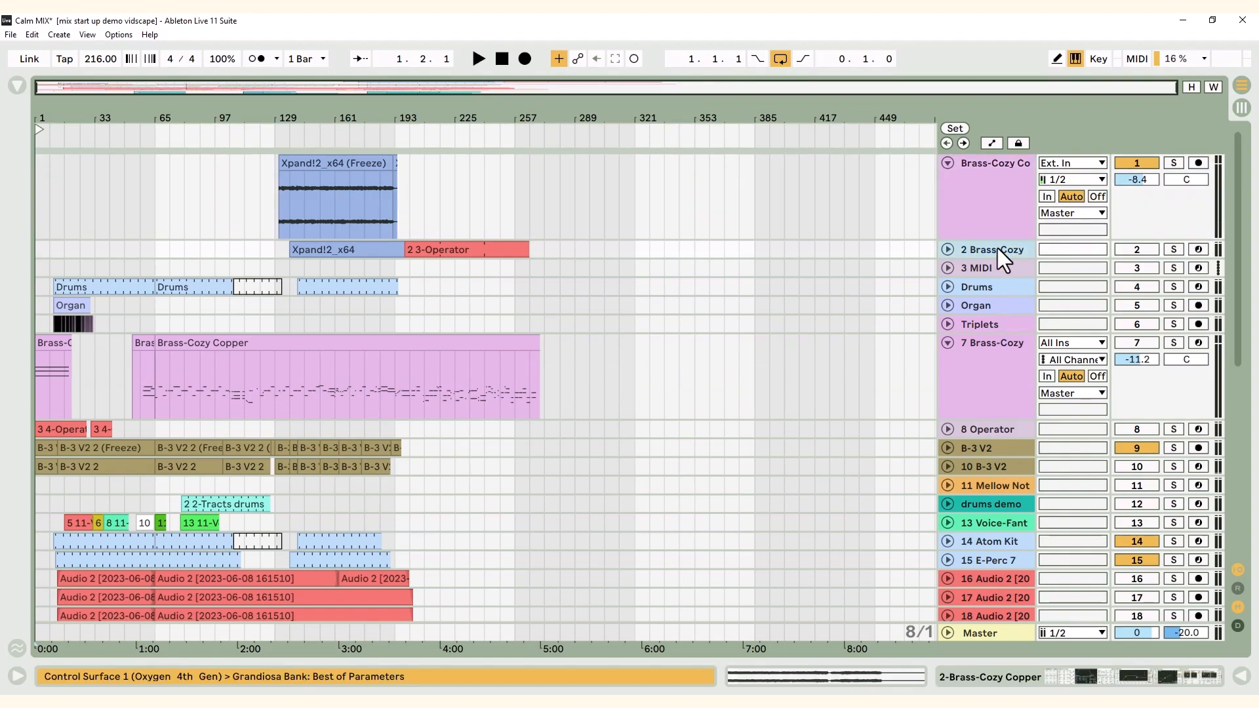
Delete the unused tracks from 2 Brass-Cozy through 8 Operator, plus those from 3 B-3 V2 through 6 Voice-Fanta
left_click(994, 430, "shift")
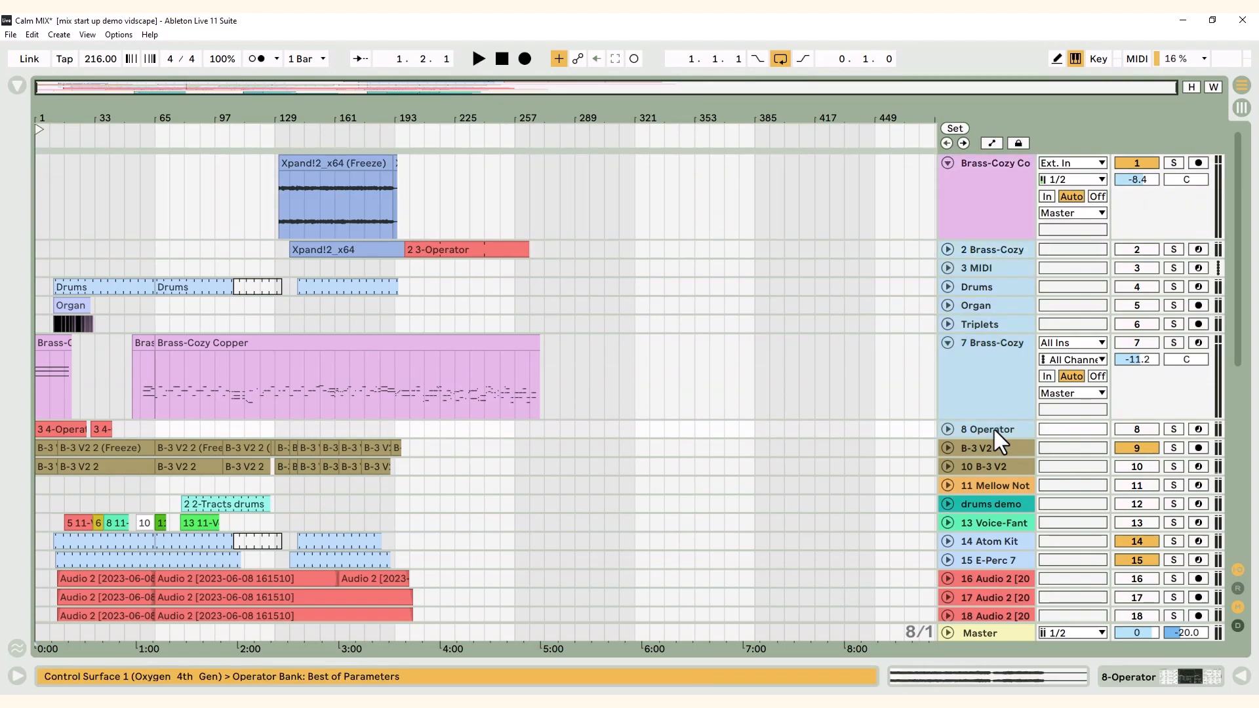
key("Delete")
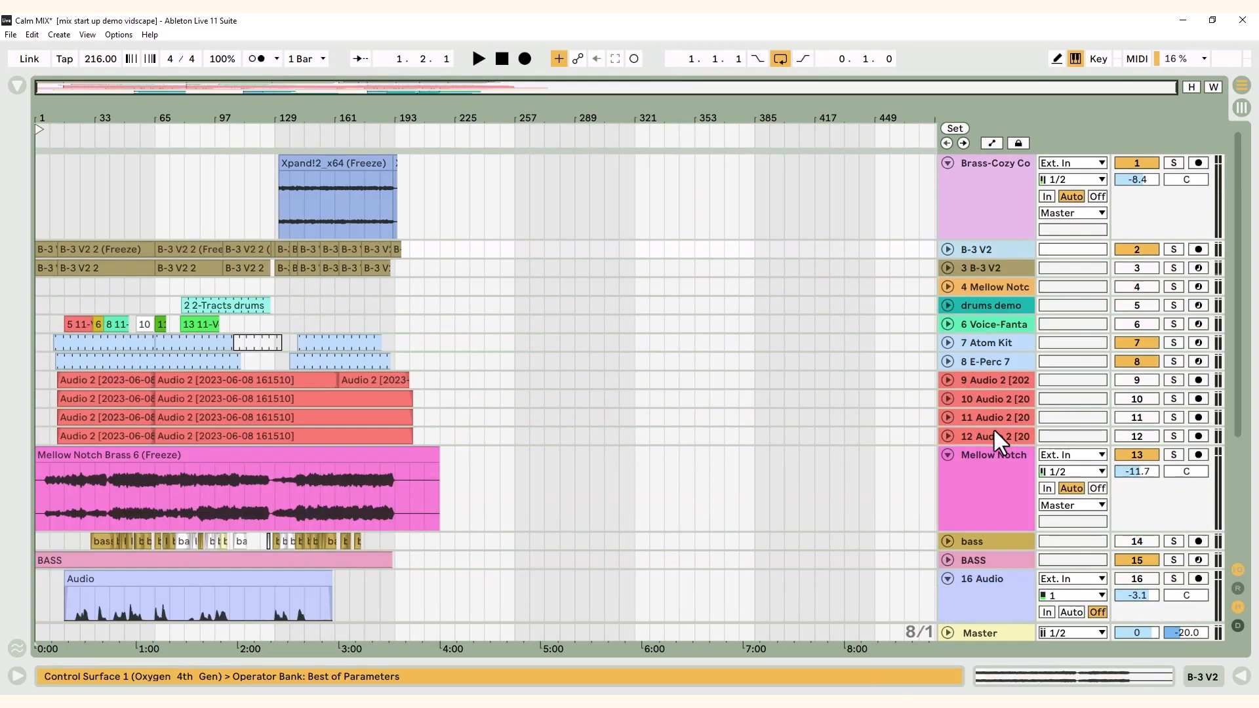
left_click(996, 269)
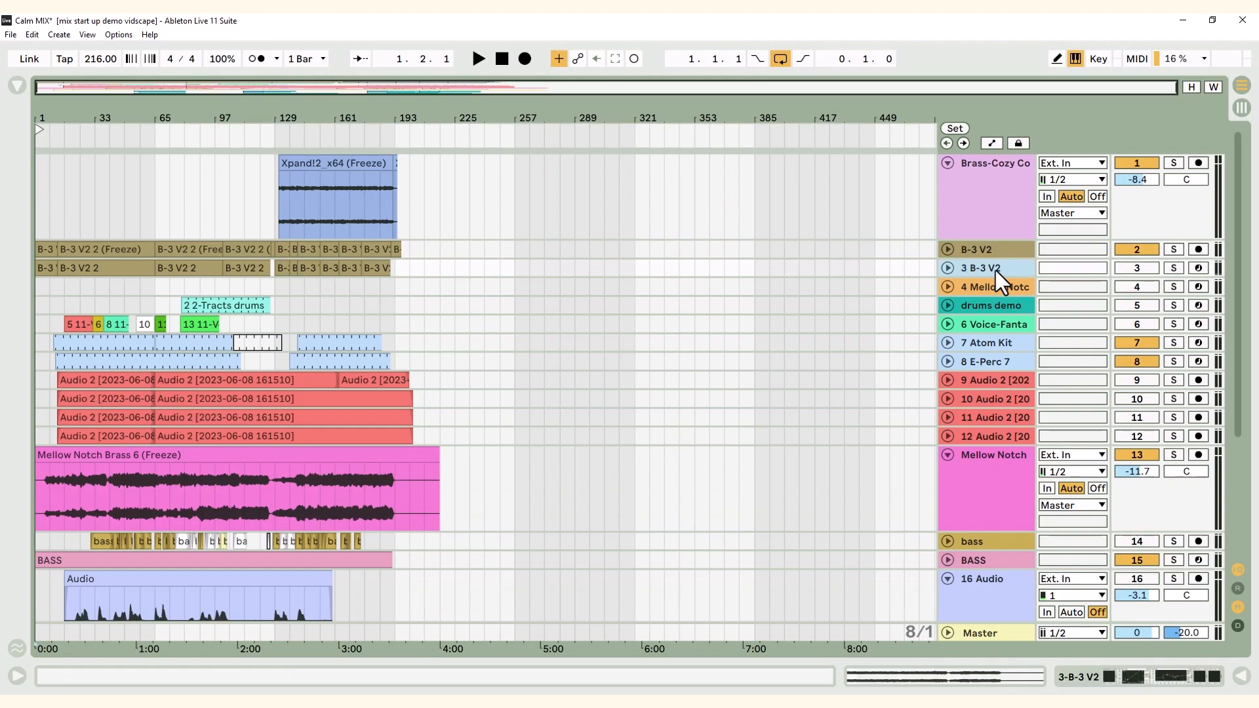
left_click(999, 322, "shift")
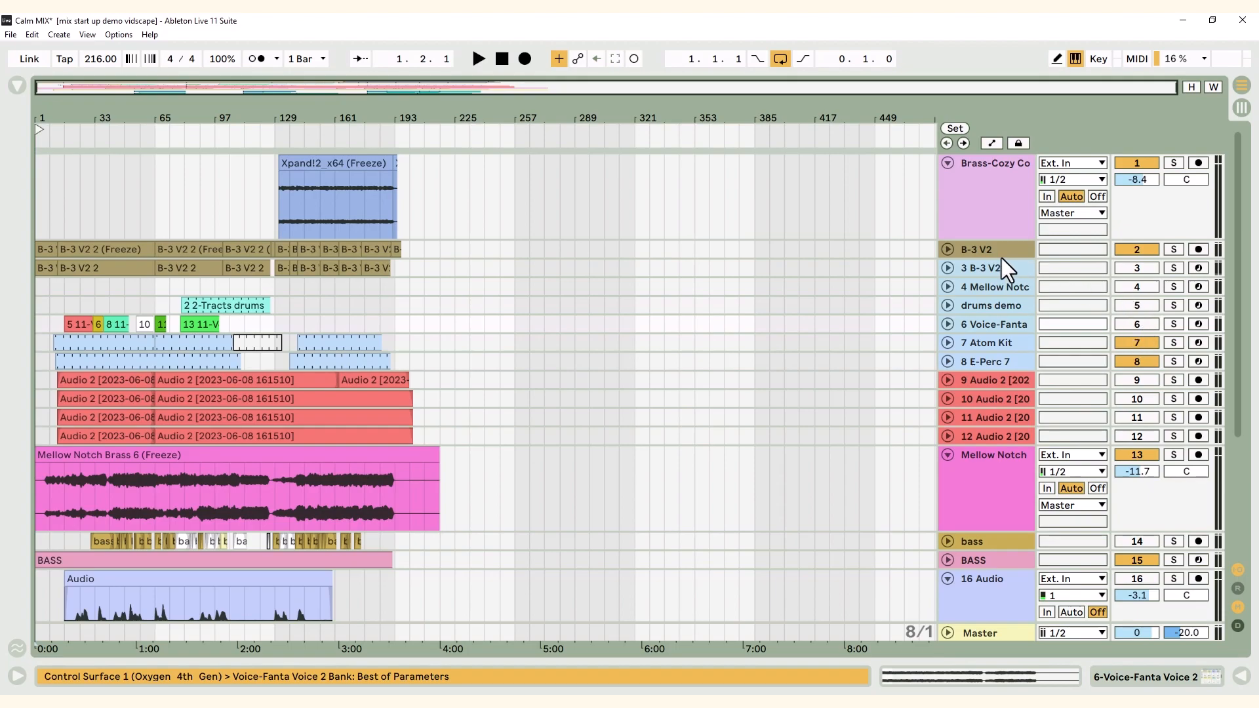
key("Delete")
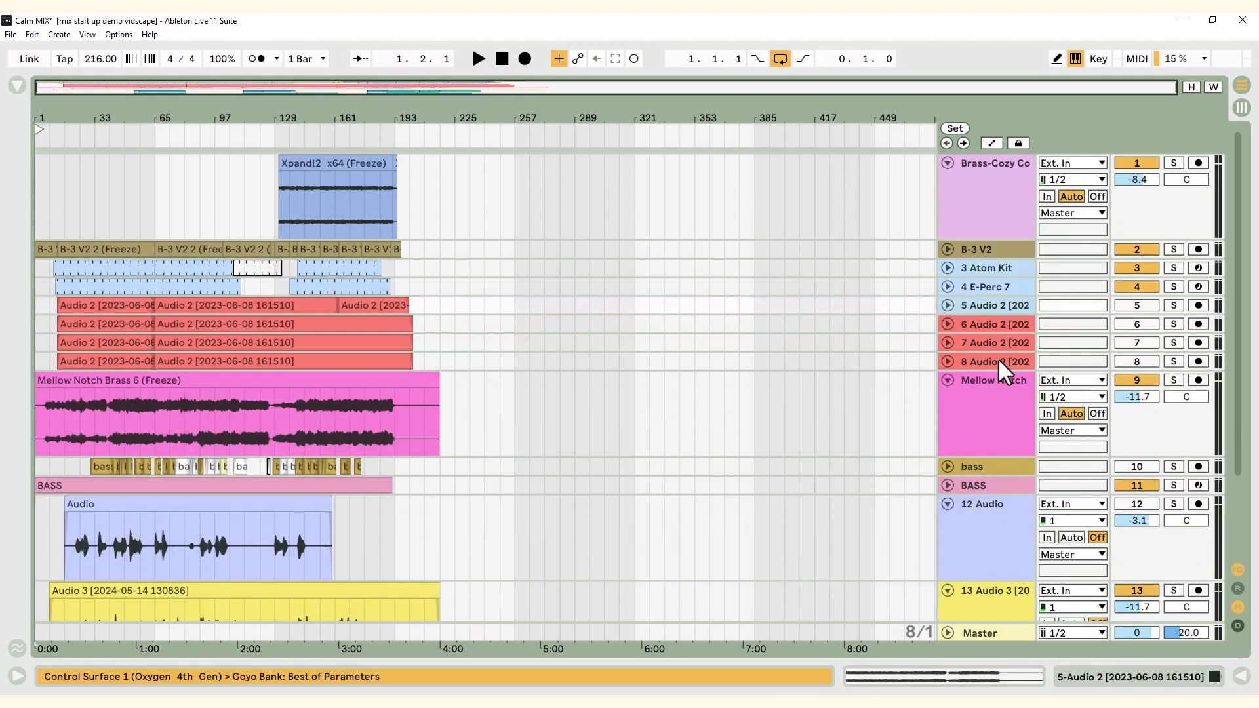
Delete the four red Audio 2 tracks, the deactivated lowercase bass track and the deactivated Audio track above Audio 3
left_click(997, 356, "shift")
key("Delete")
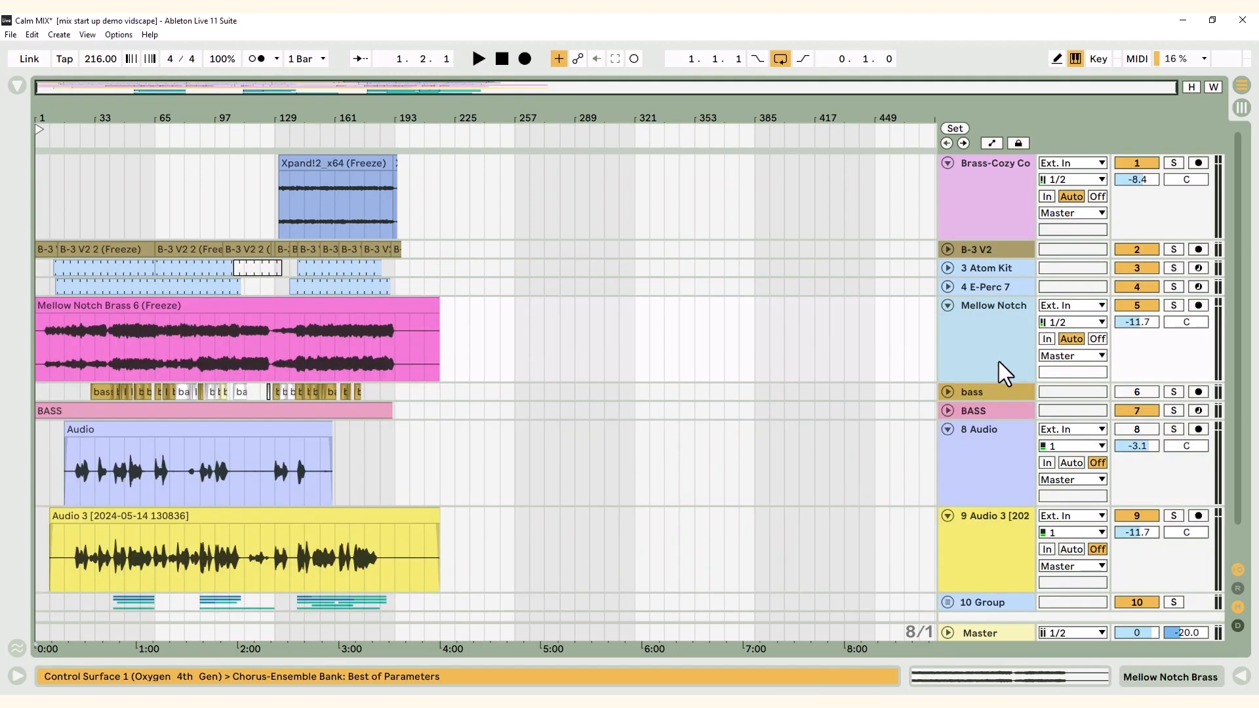
left_click(989, 391)
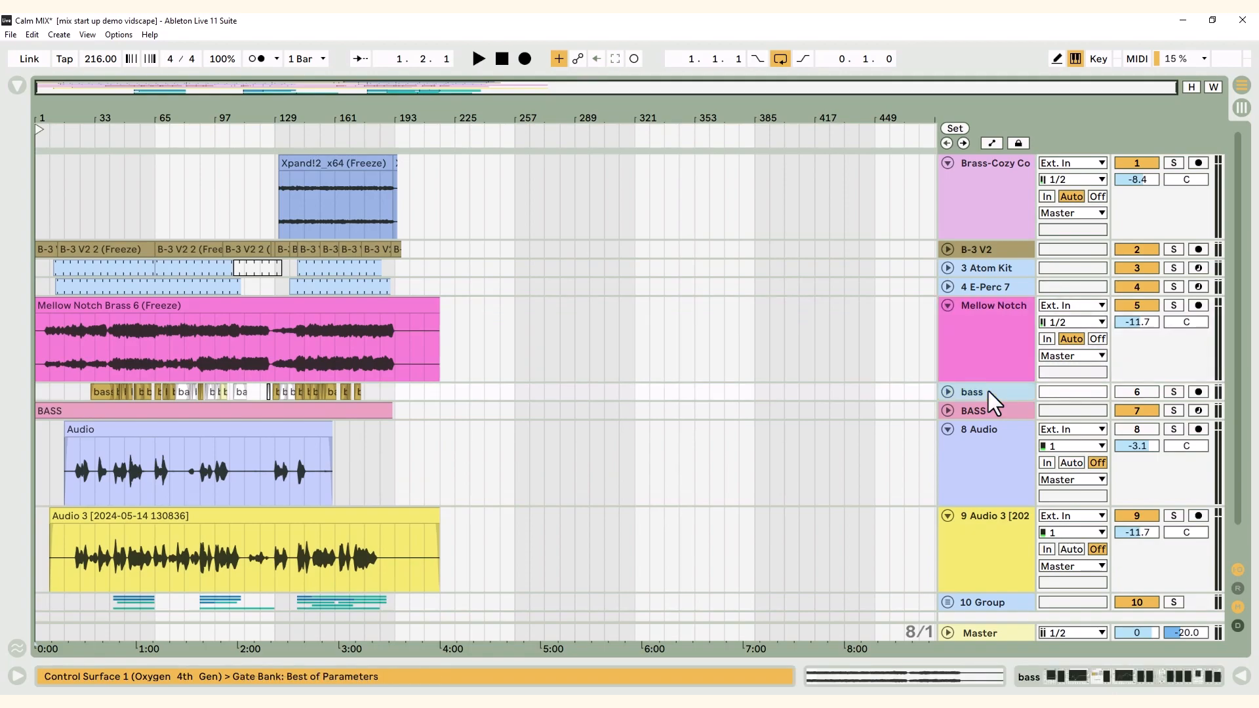
key("Delete")
left_click(993, 434)
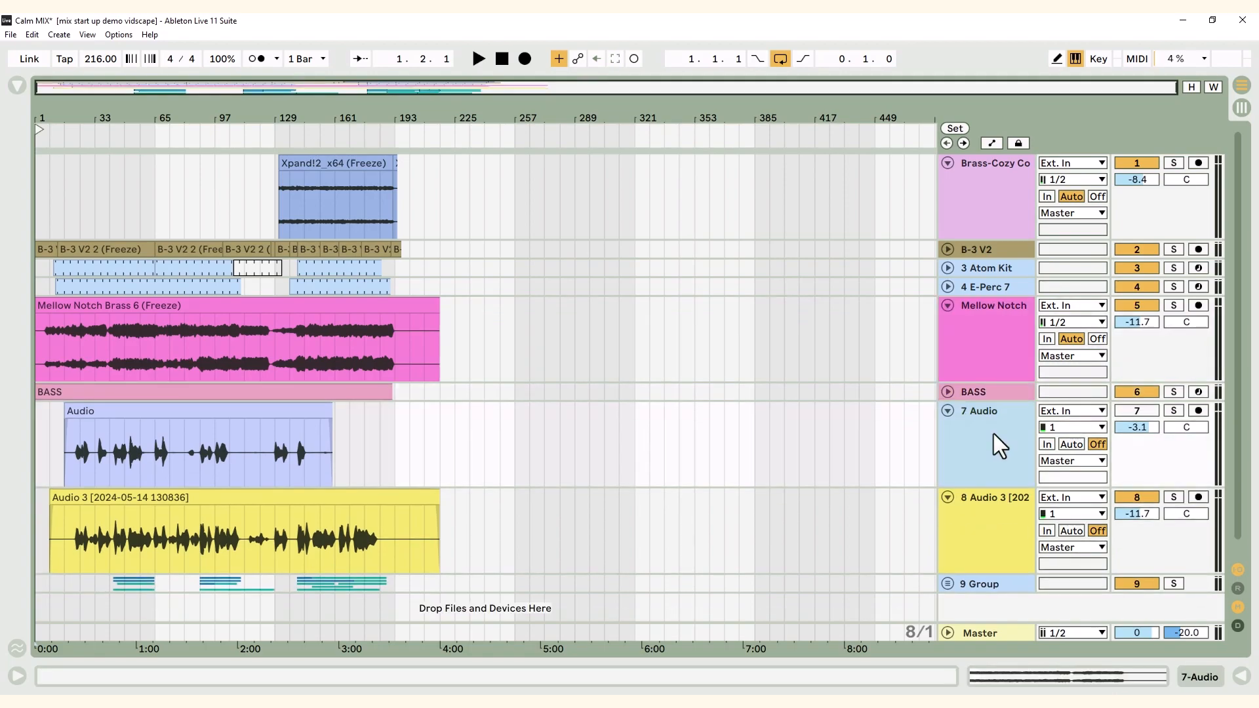
key("Delete")
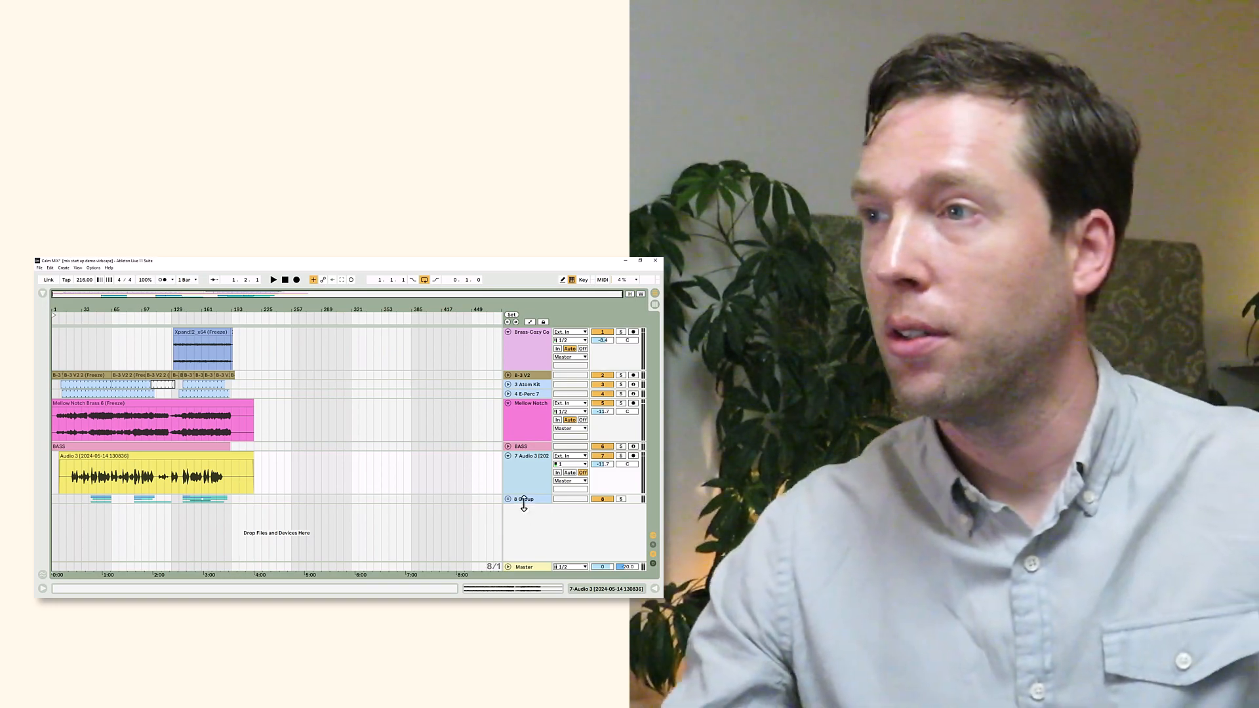
Move the Atom Kit and E-Perc 7 tracks together ahead of all other tracks in Session View and group them
left_click(520, 500)
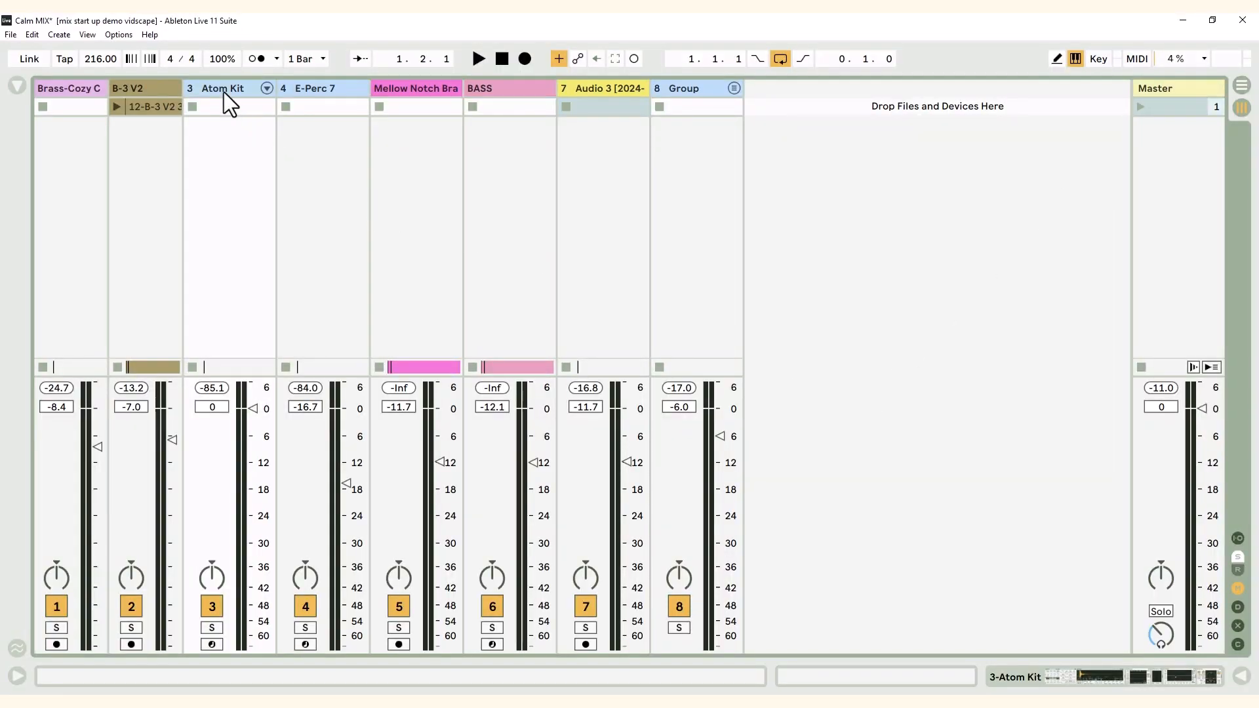
left_click(325, 90)
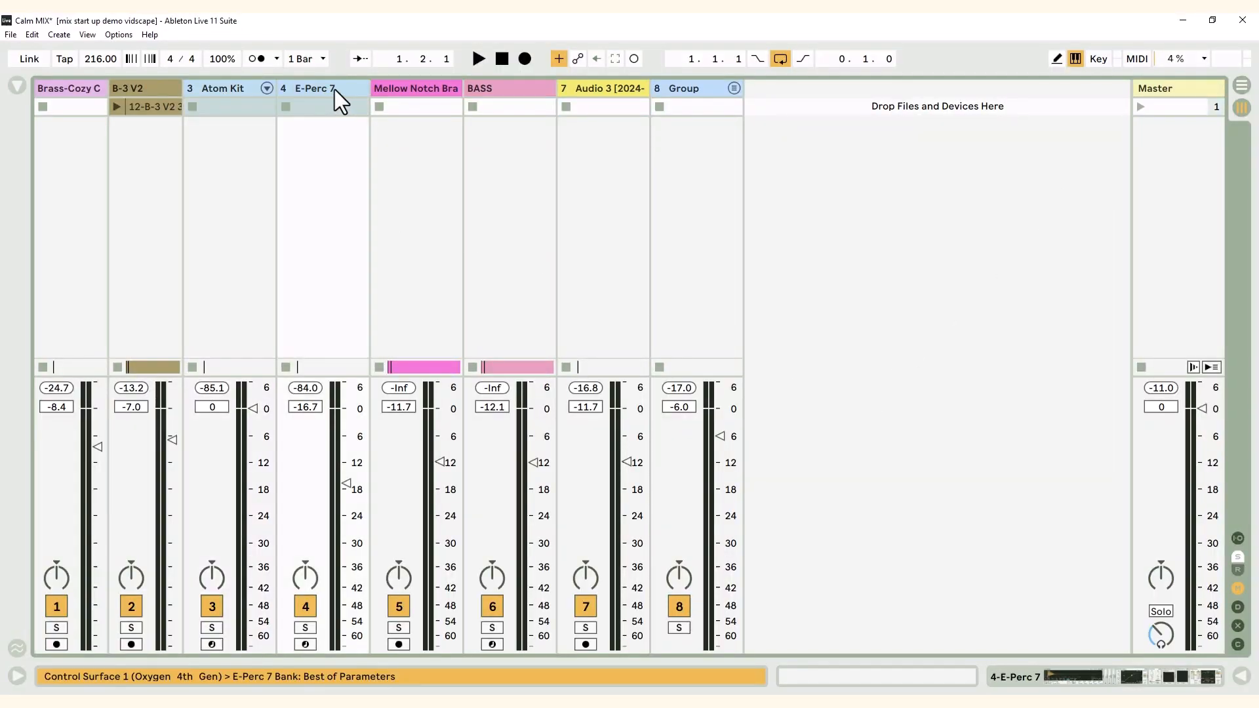
left_click_drag(334, 90, 52, 97)
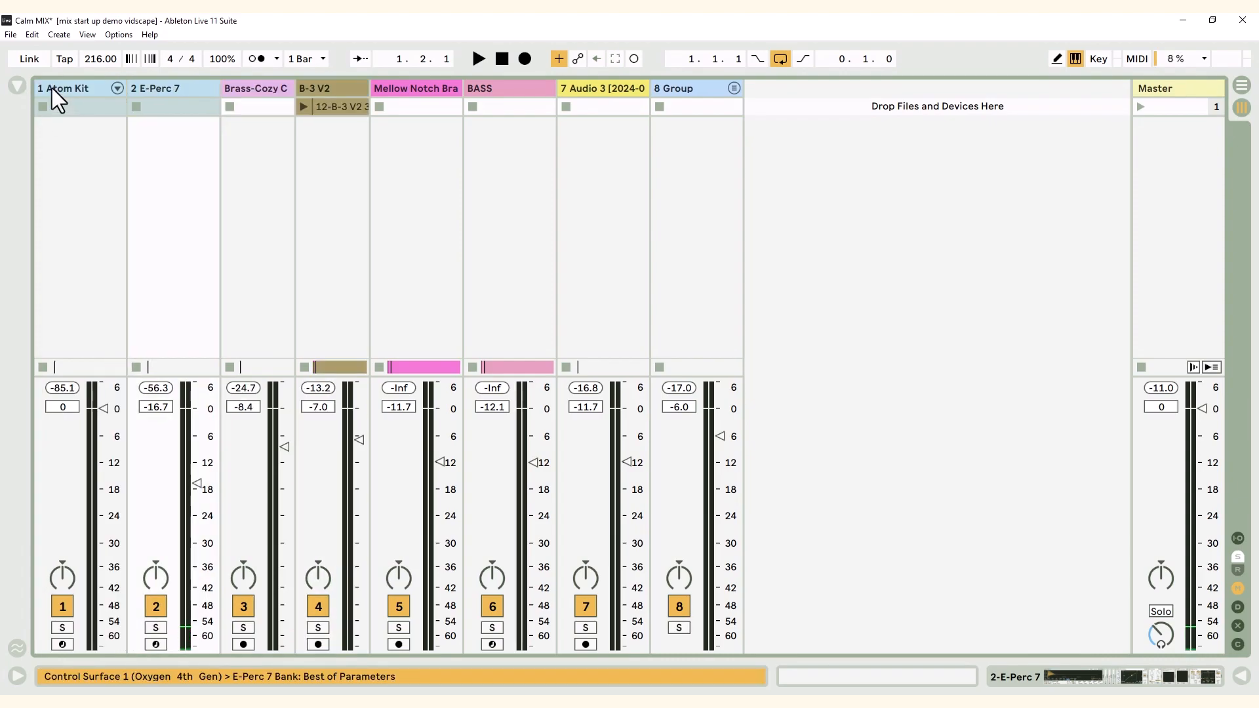
right_click(71, 91)
left_click(141, 255)
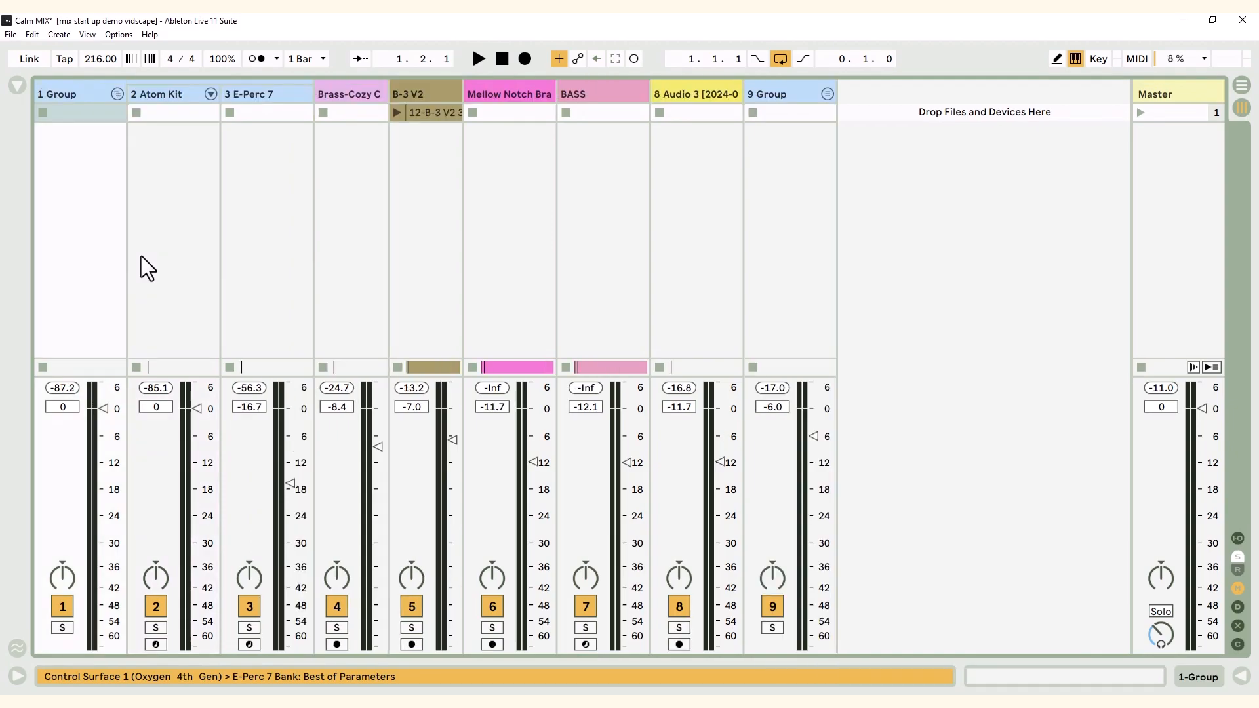
Colour the new drum group and its Atom Kit and E-Perc 7 tracks red
right_click(73, 104)
left_click(57, 92)
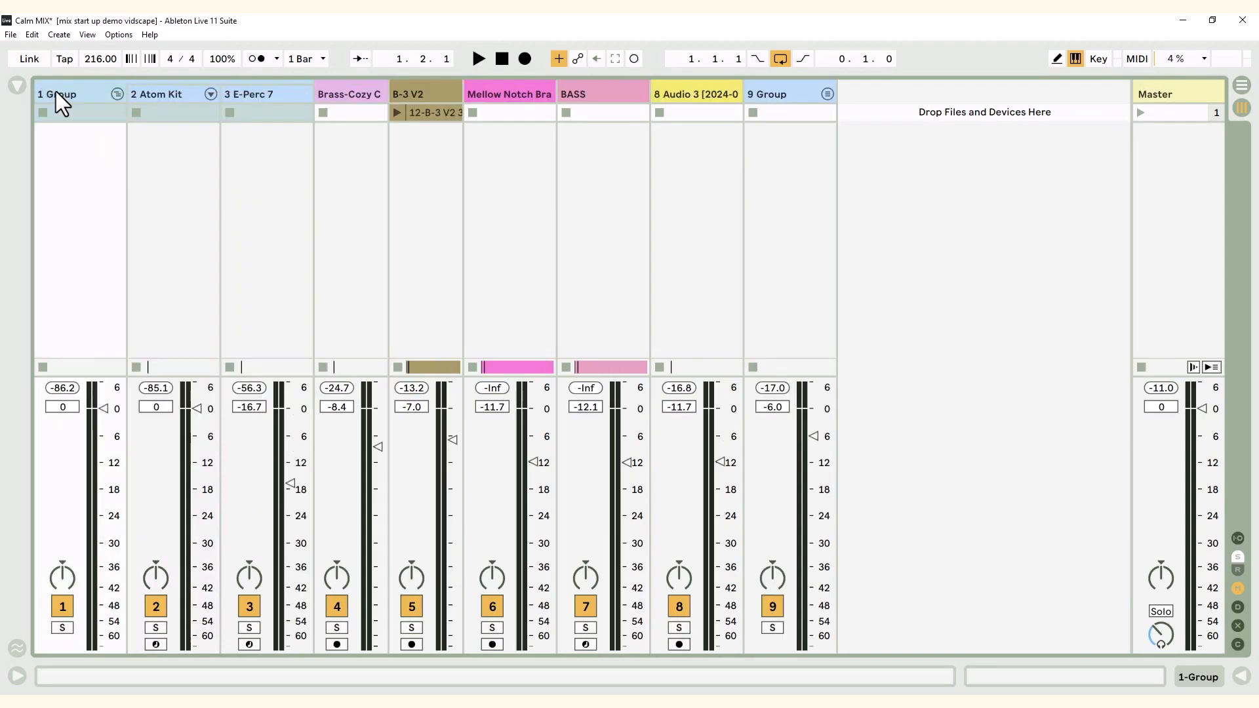
right_click(57, 91)
left_click(77, 334)
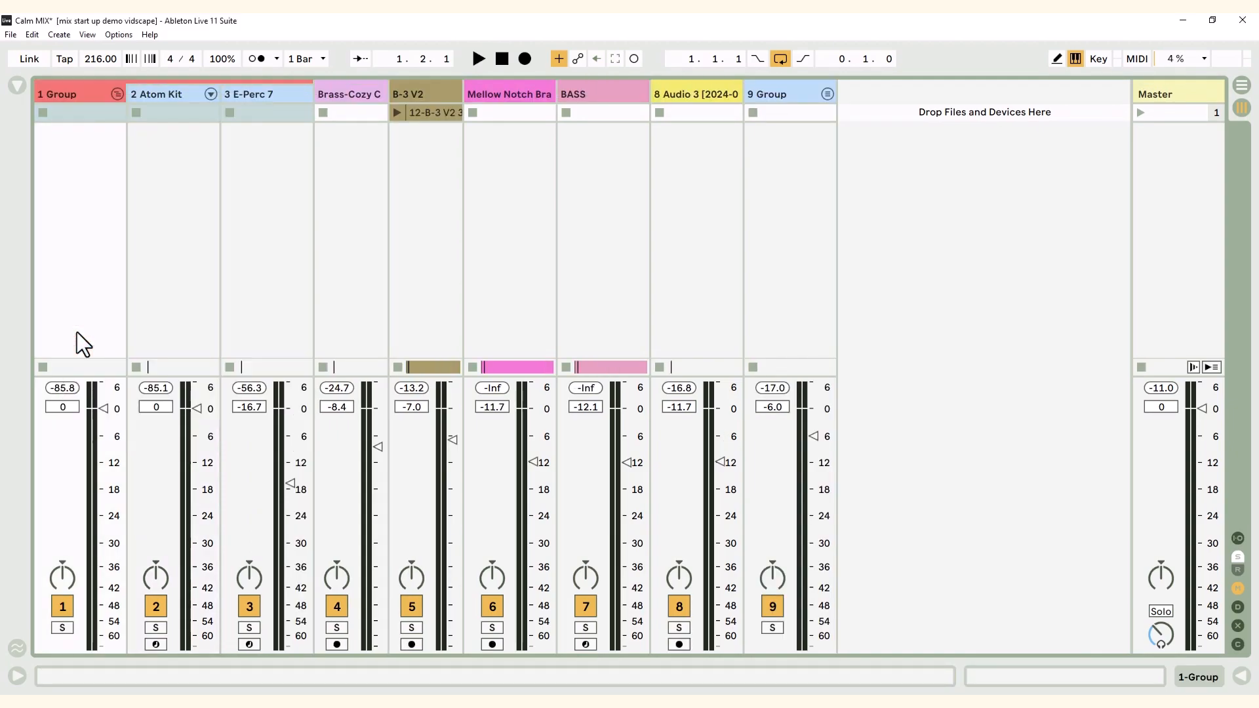
right_click(160, 109)
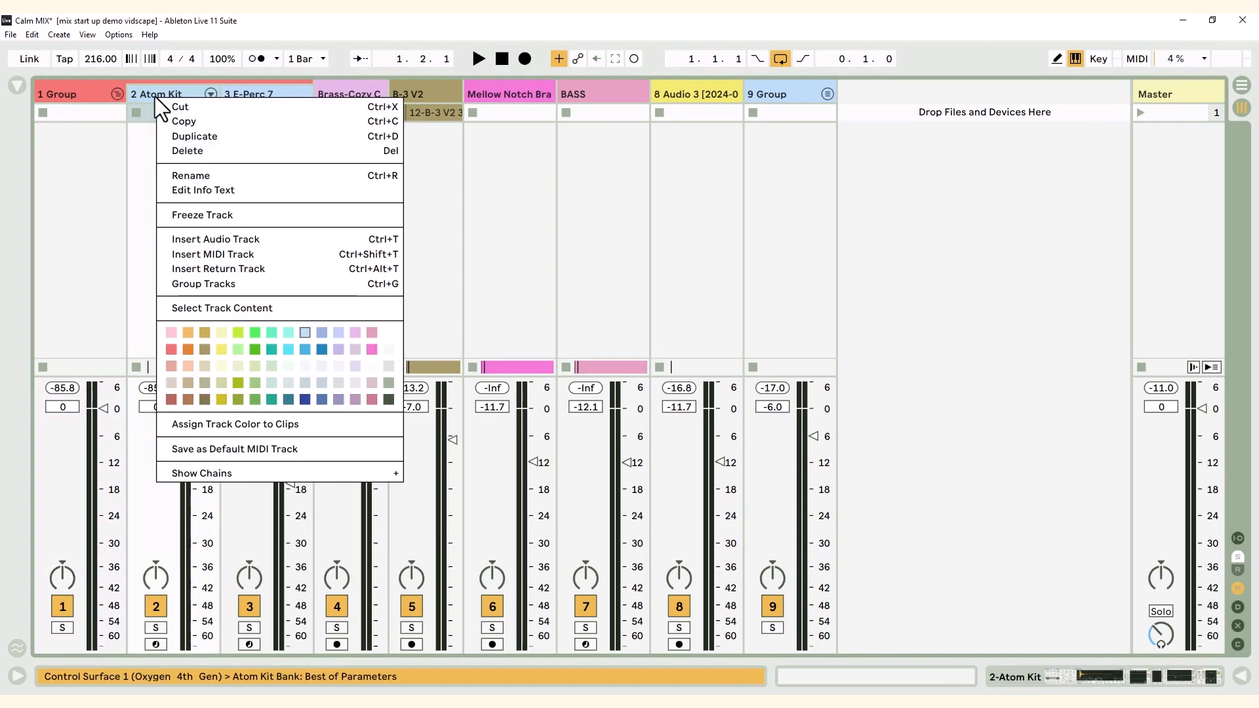
left_click(169, 348)
right_click(258, 97)
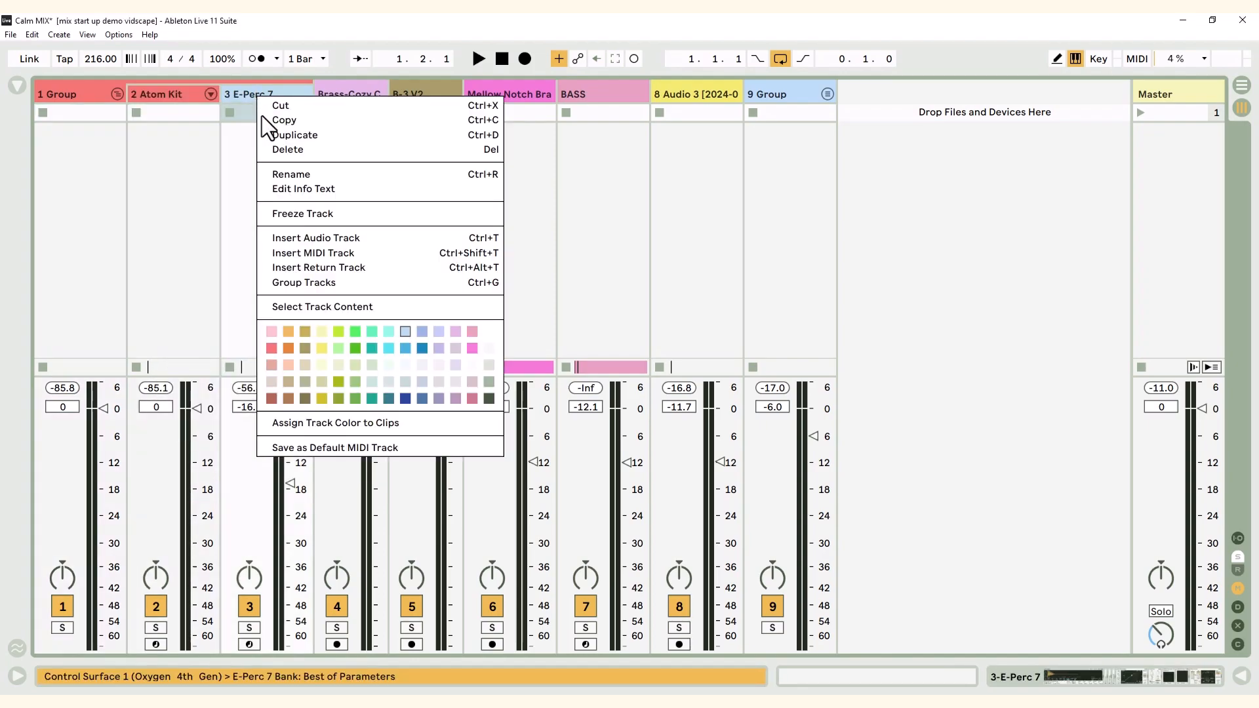
left_click(281, 352)
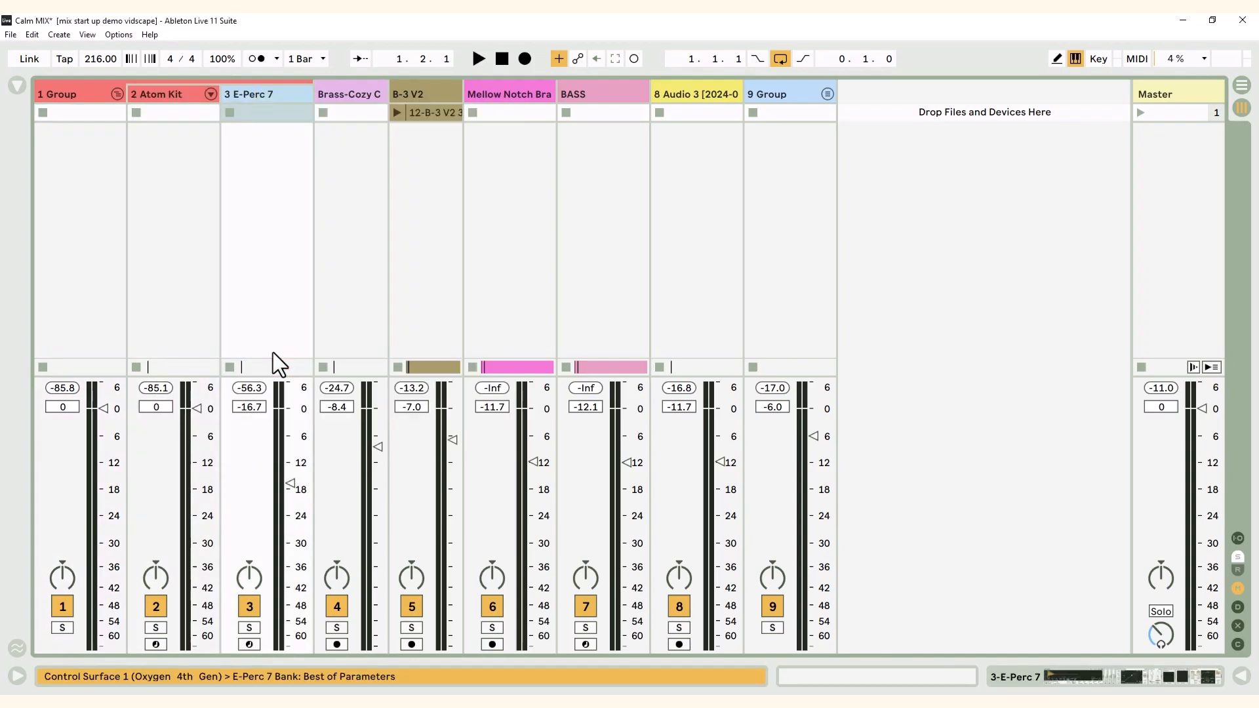
Move the BASS track directly after the drum group, before Brass-Cozy Copper, and colour it blue
left_click(345, 98)
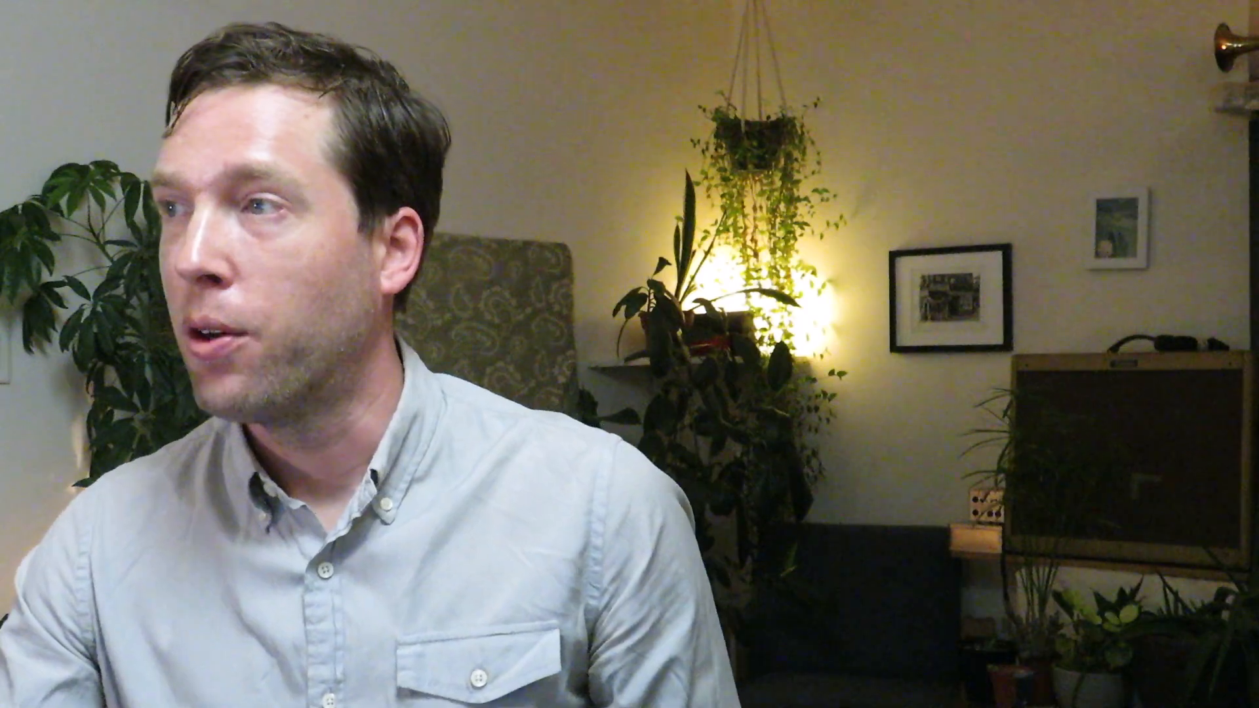
left_click(348, 93)
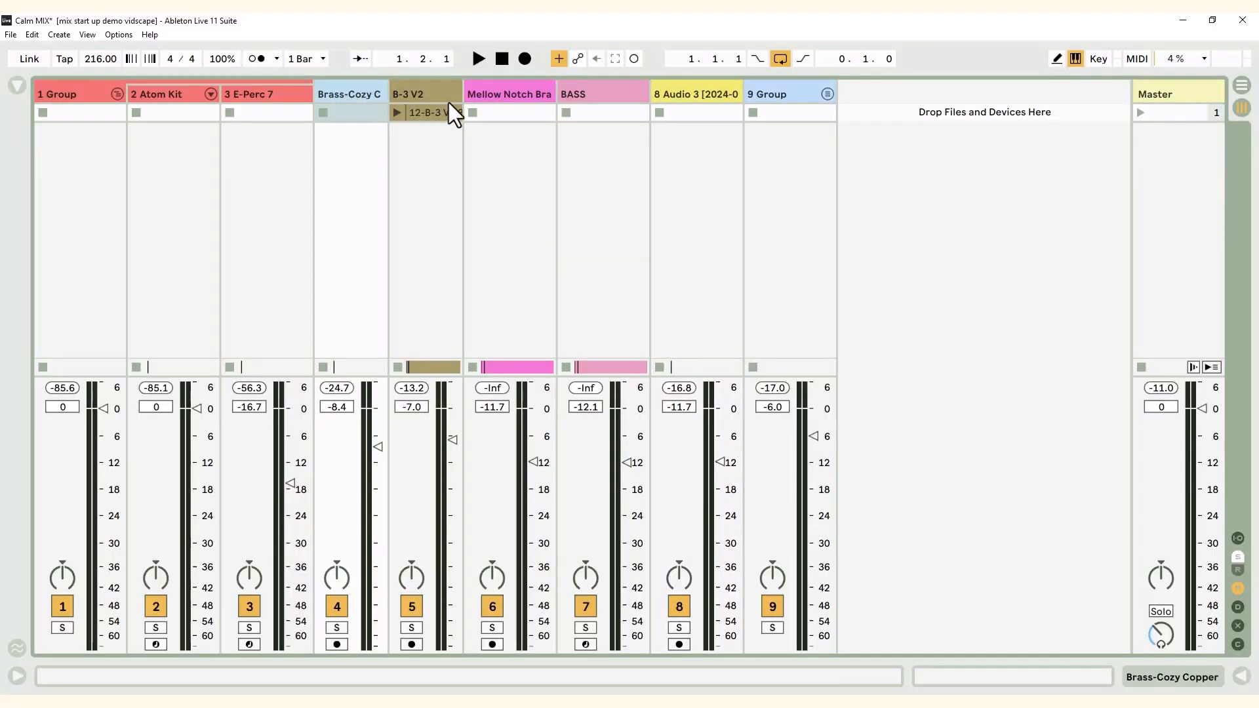
left_click_drag(610, 105, 321, 98)
right_click(356, 90)
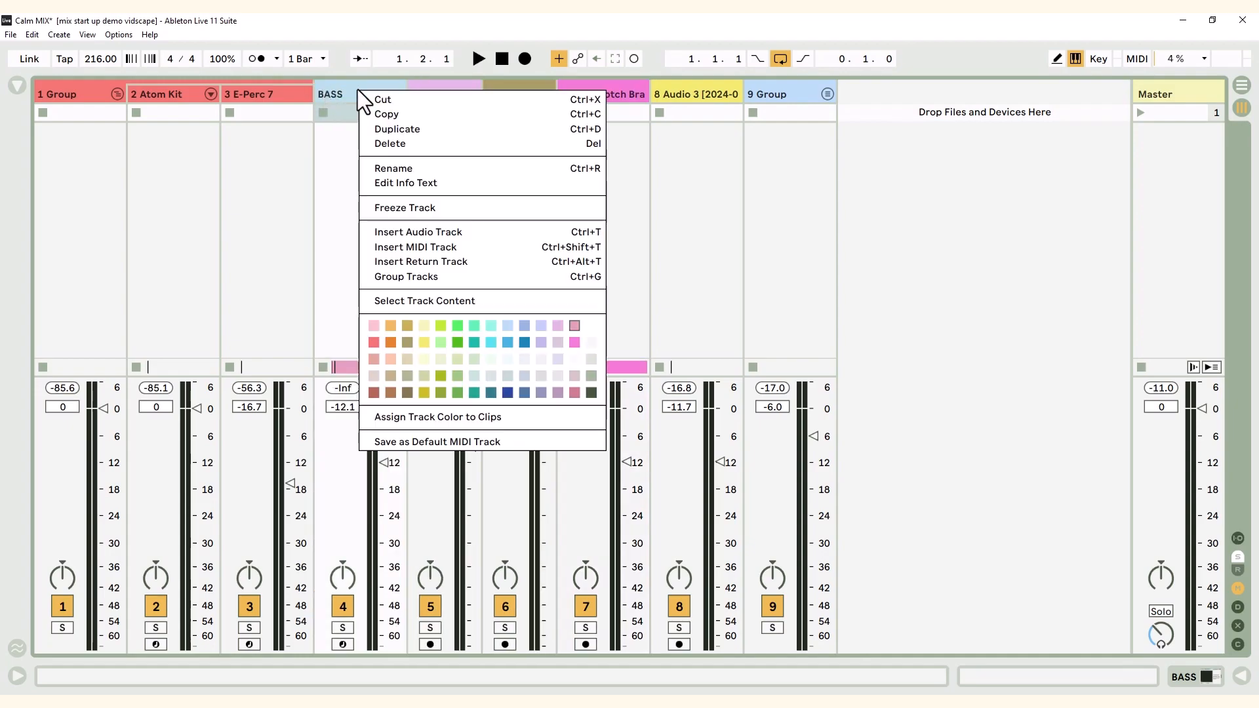
left_click(525, 342)
Colour the Audio 3 track yellow and the 9 Group track next to it pale yellow
left_click(707, 92)
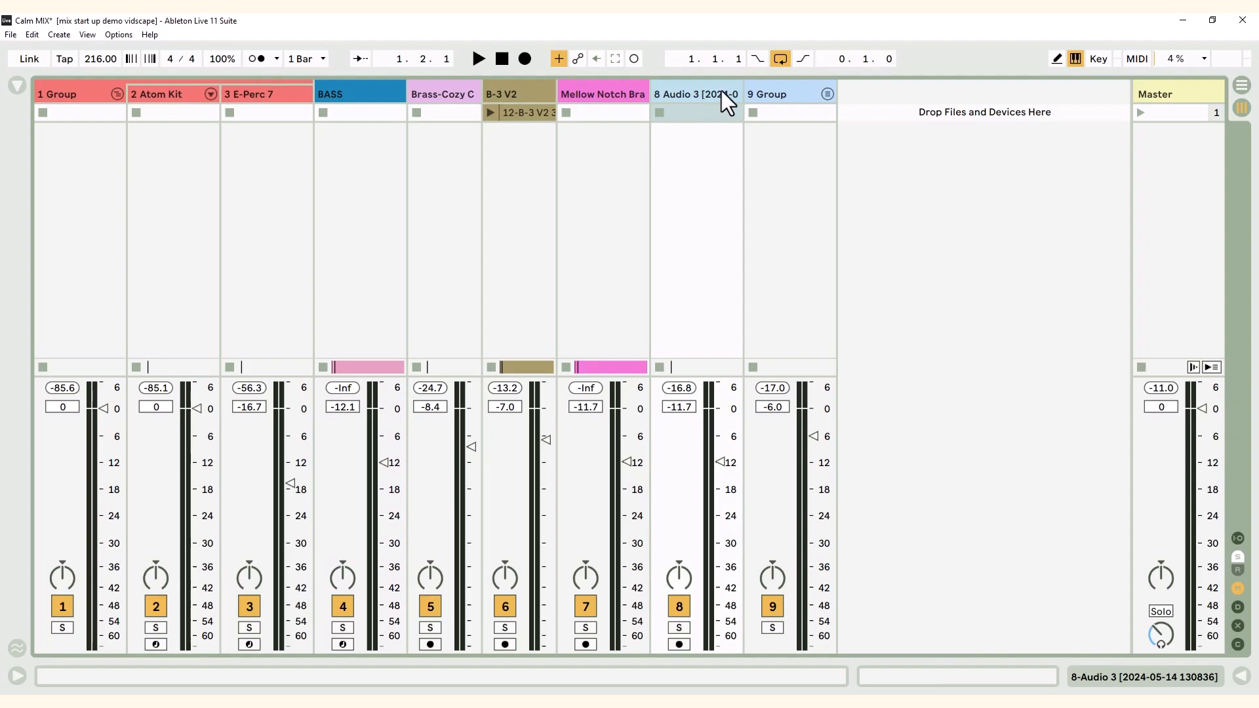
left_click(780, 92, "shift")
right_click(780, 92)
left_click(847, 306)
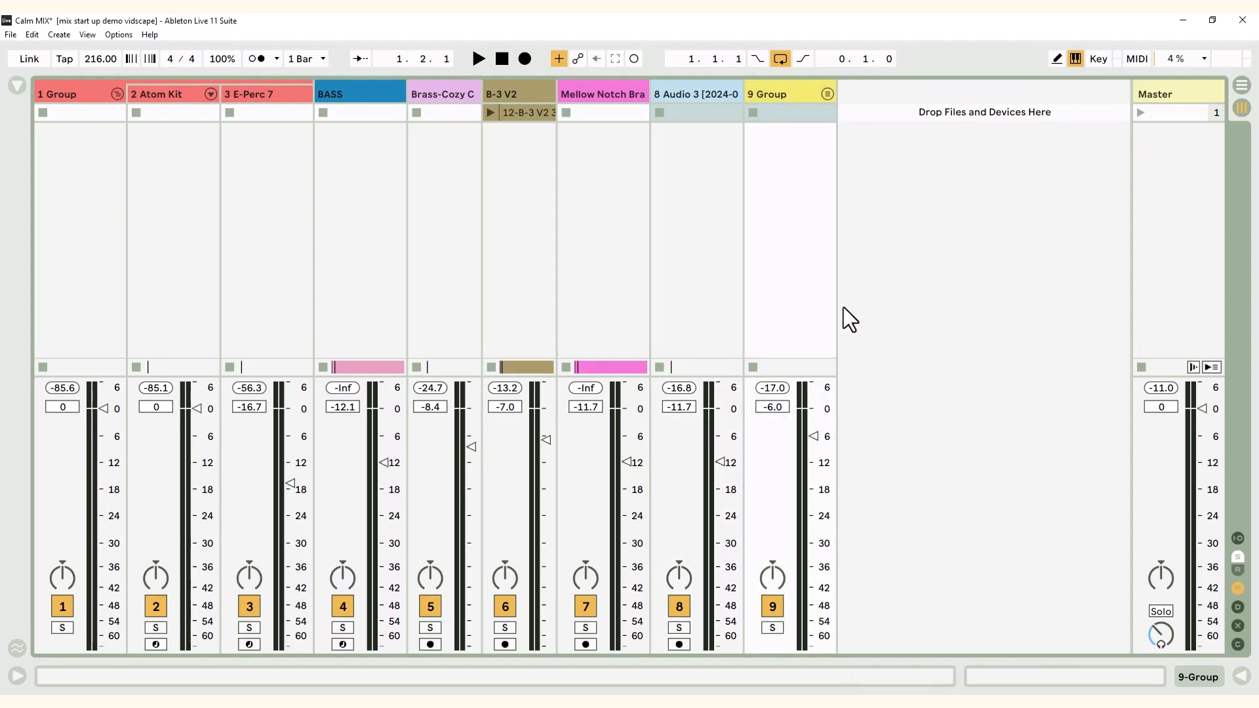
right_click(768, 92)
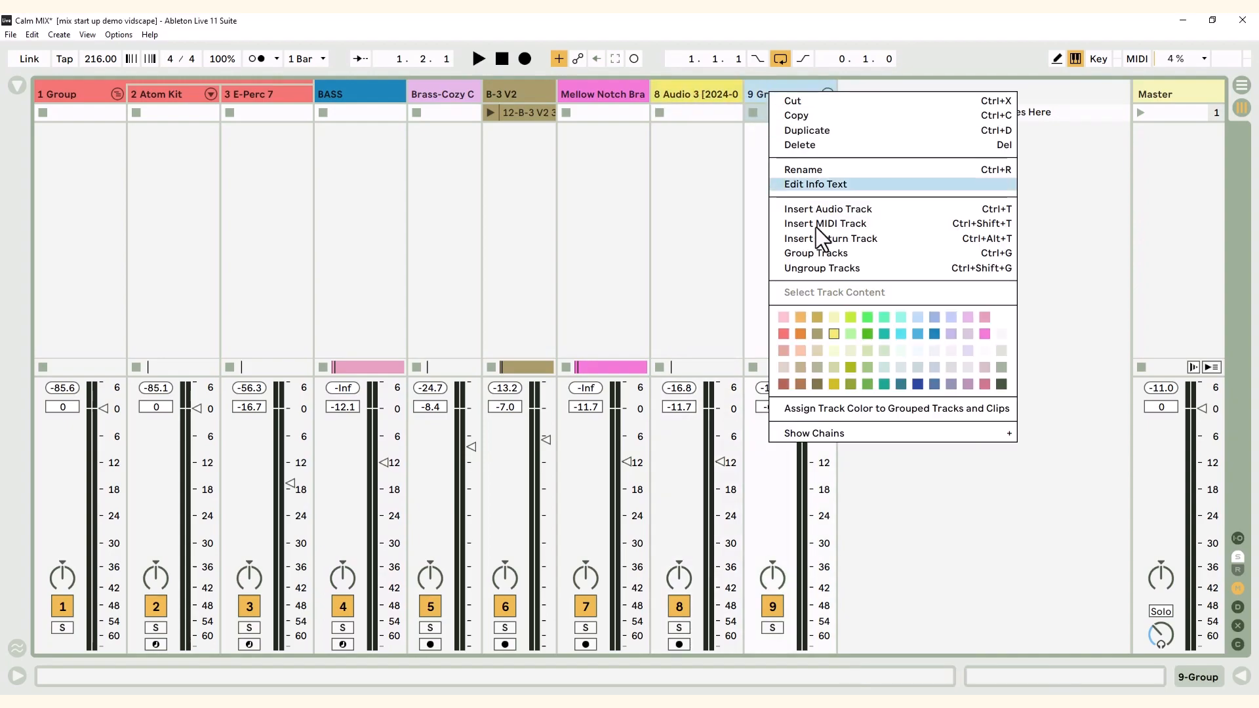
left_click(833, 318)
Rename the Audio 3 track as VOCALS
left_click(699, 97)
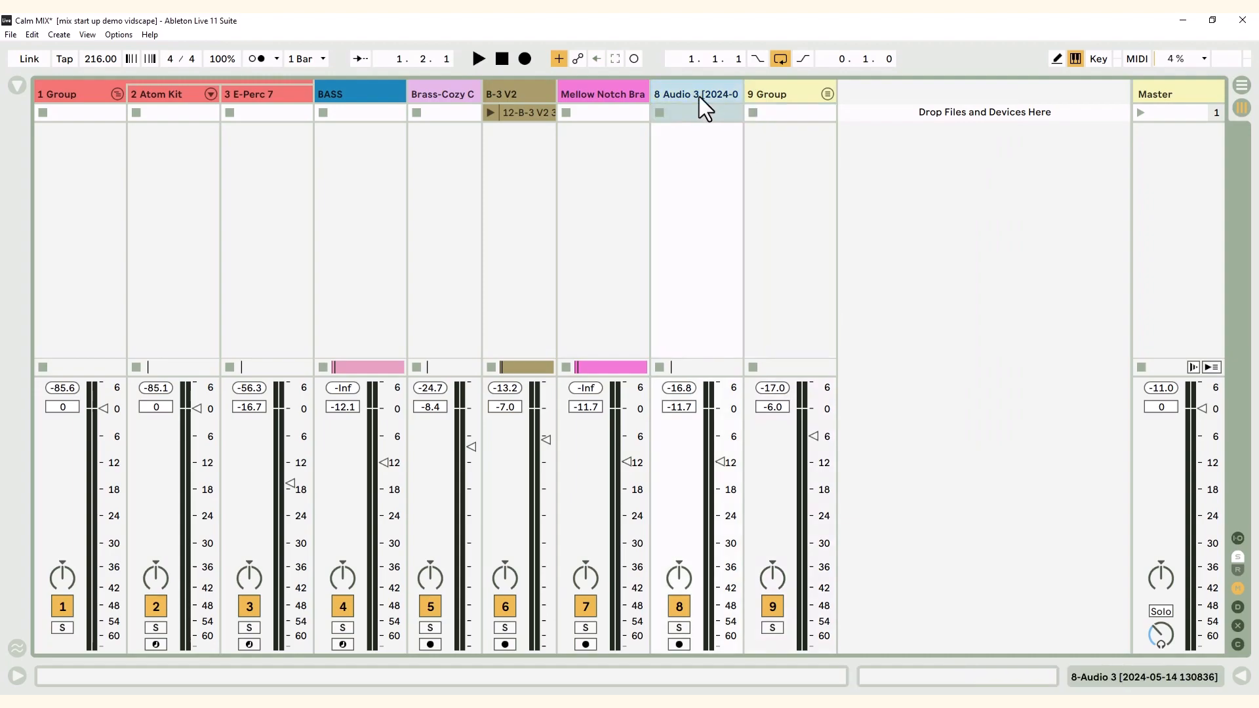
right_click(699, 97)
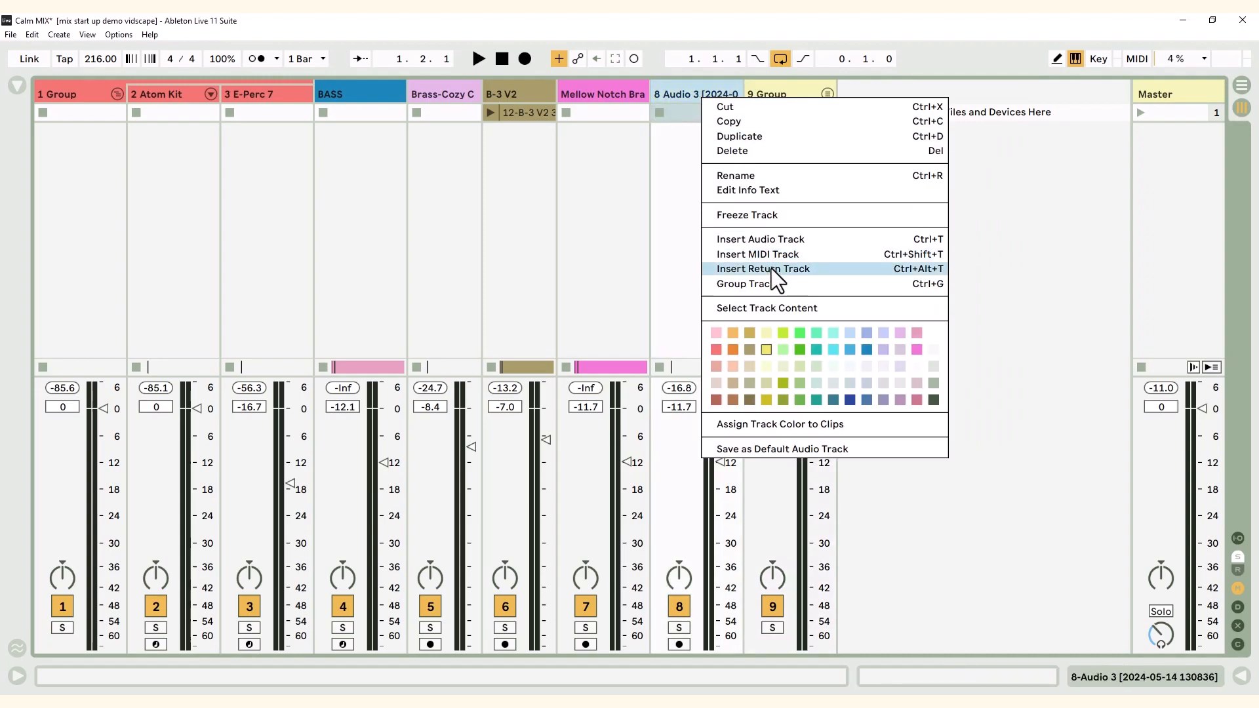
left_click(745, 181)
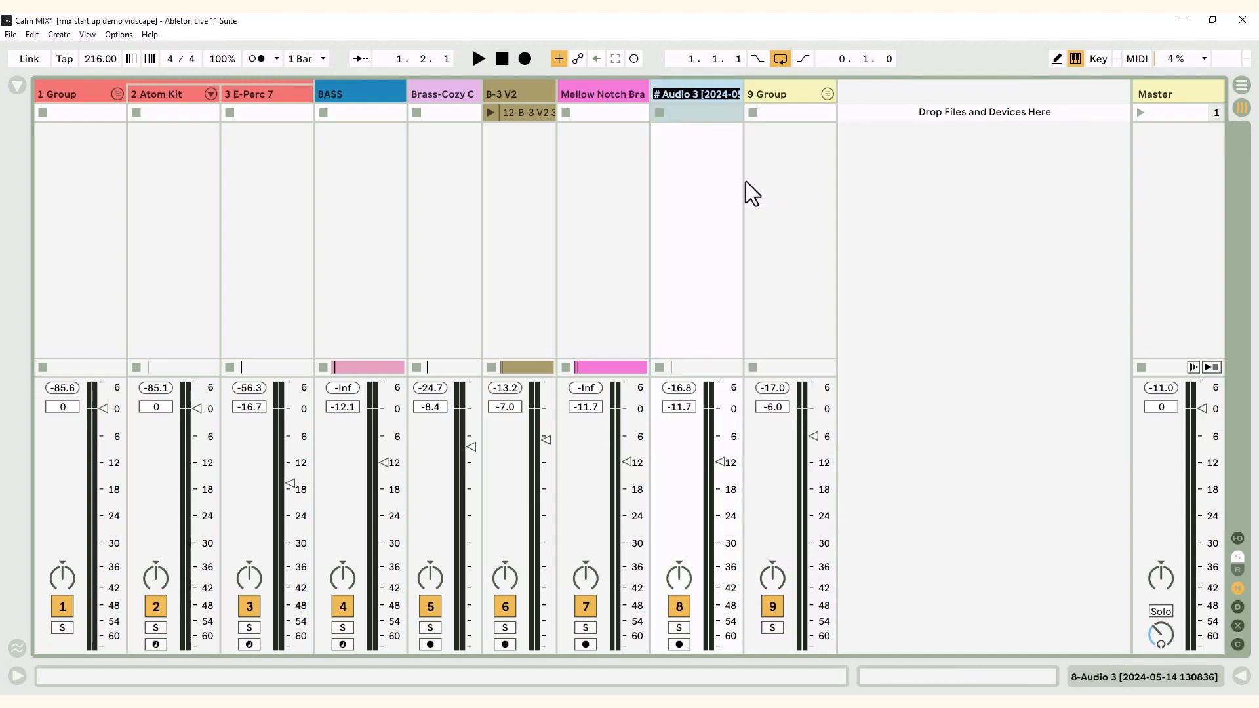
type("vOCAL")
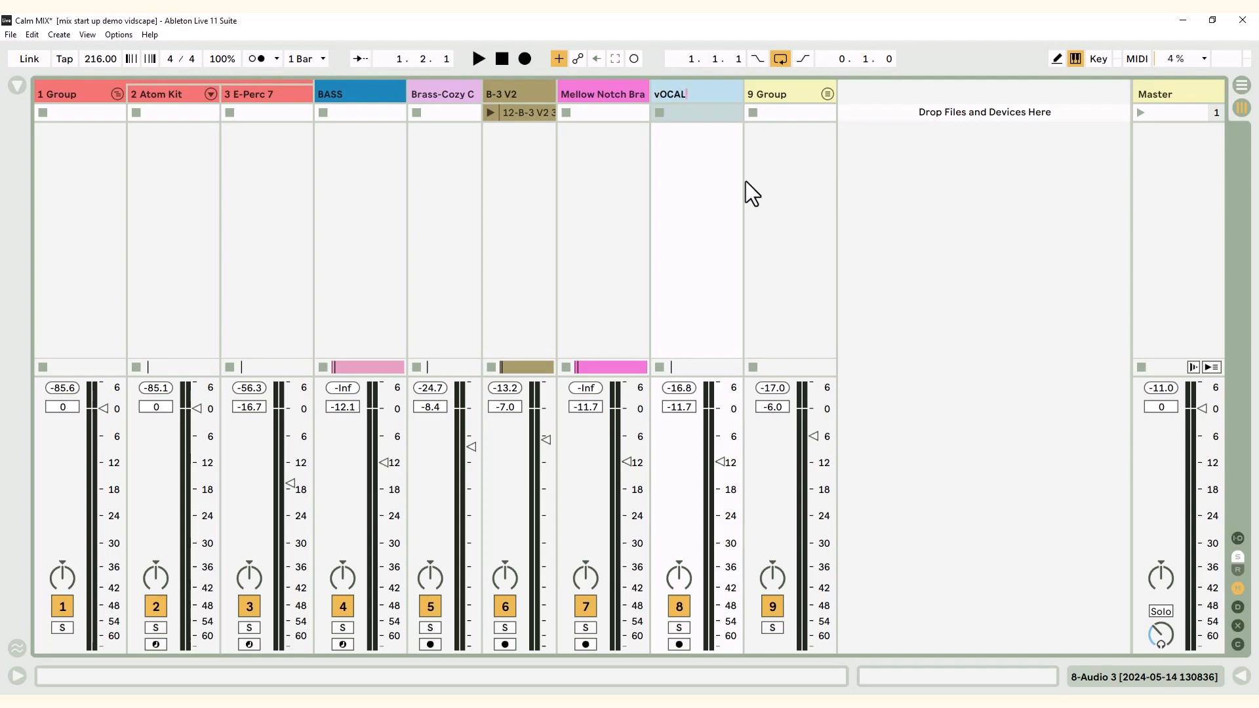
key("BackSpace")
key("BackSpace")
key("BackSpace")
type("VOCALS")
key("Tab")
Rename the pale yellow 9 Group track as BGVs
type("bgv")
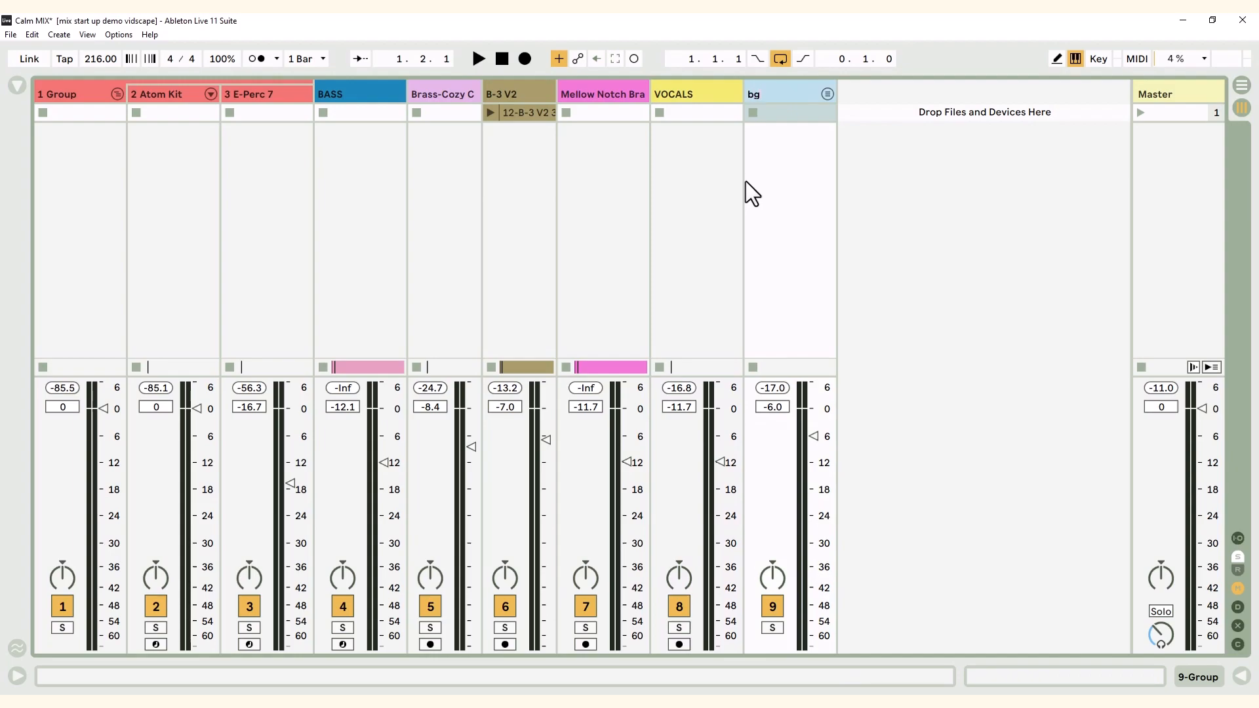
key("BackSpace")
key("BackSpace")
key("BackSpace")
key("BackSpace")
type("GVs")
key("Tab")
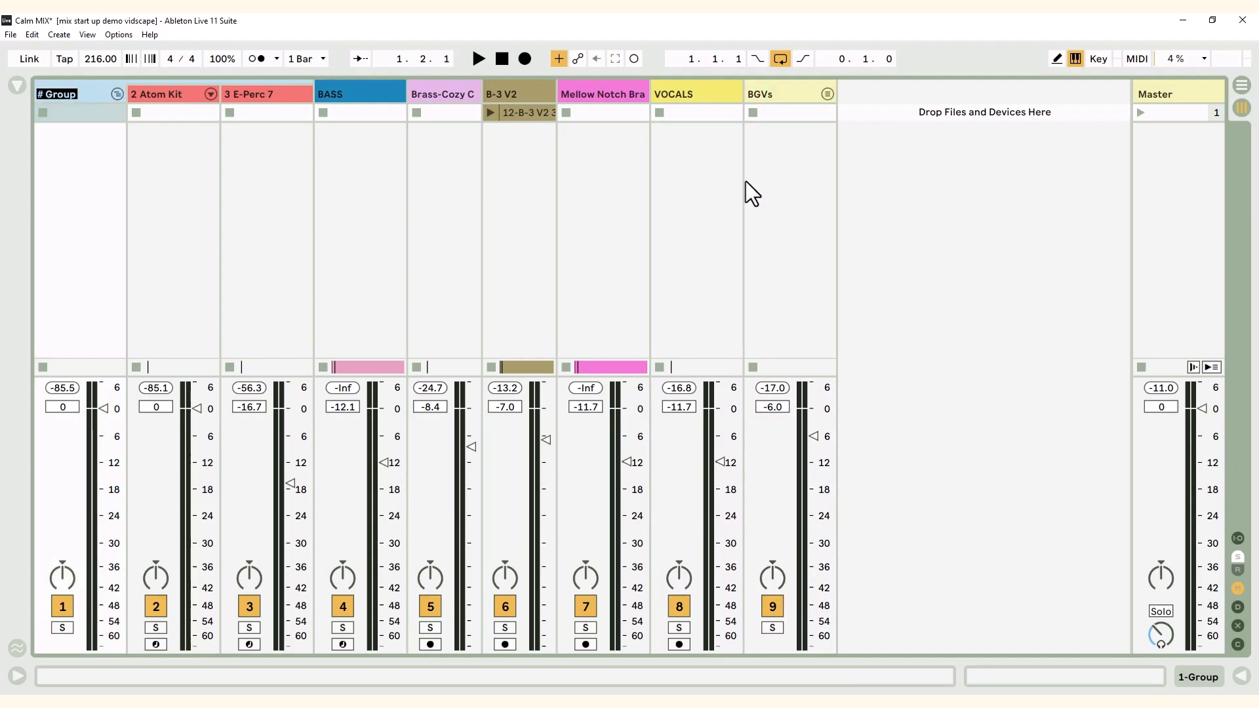
Rename the red group as DRUMS, its Atom Kit track as drums and its E-Perc 7 track as perc
type("DRUMS")
key("Tab")
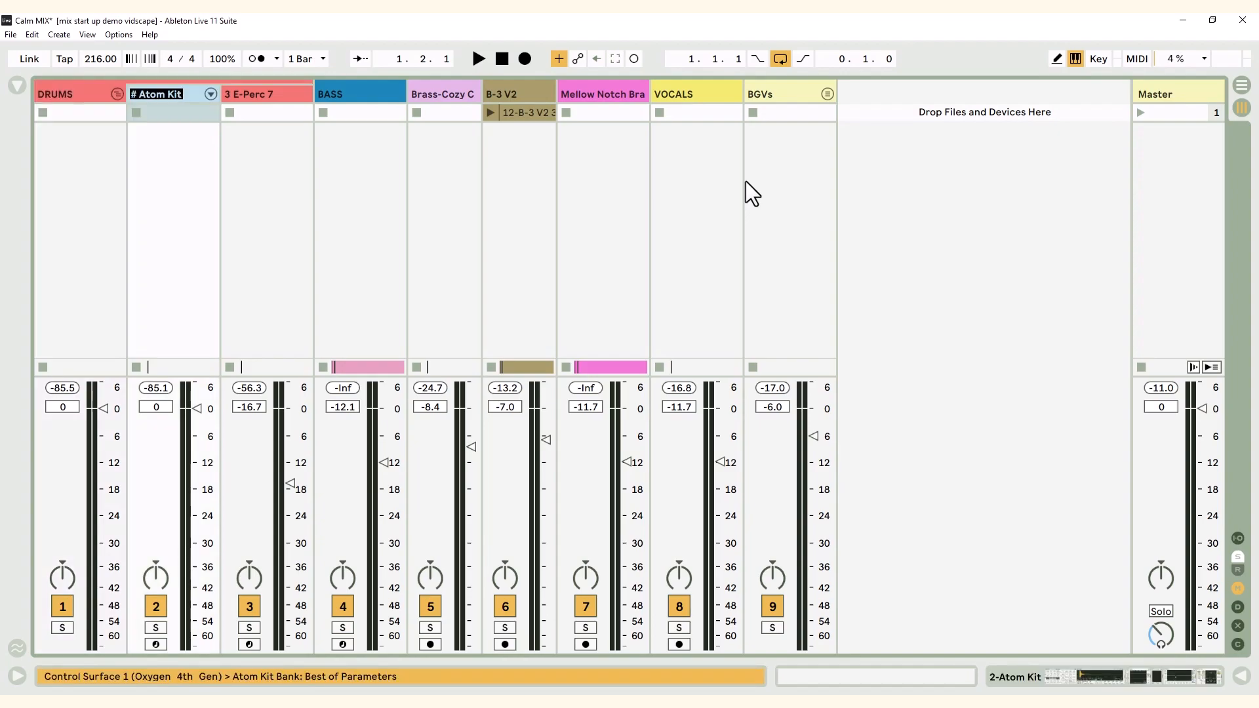
type("DR")
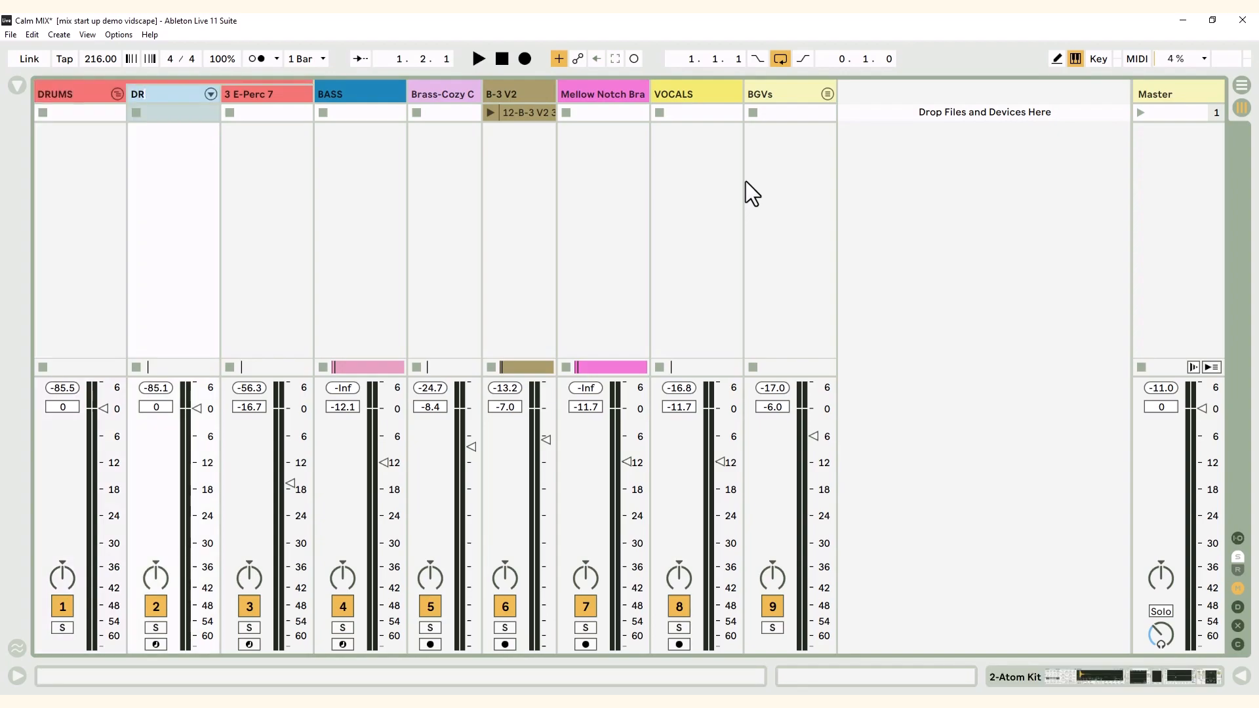
type("ums")
key("Tab")
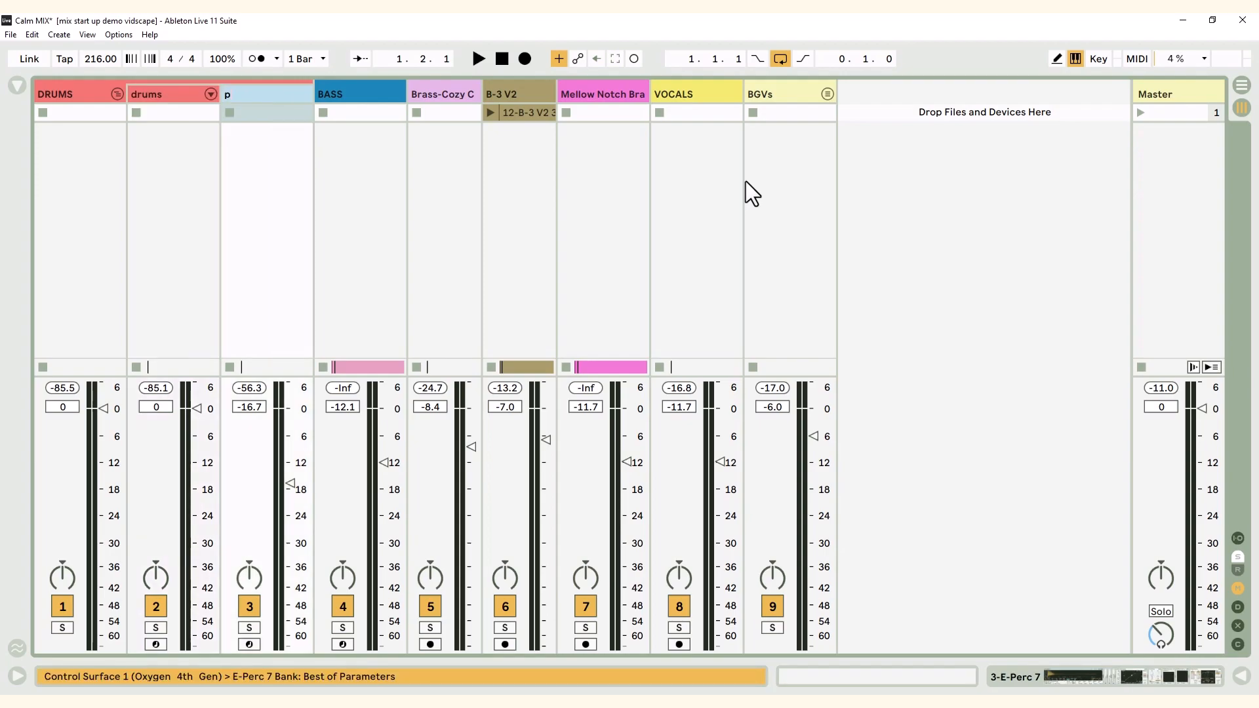
key("Tab")
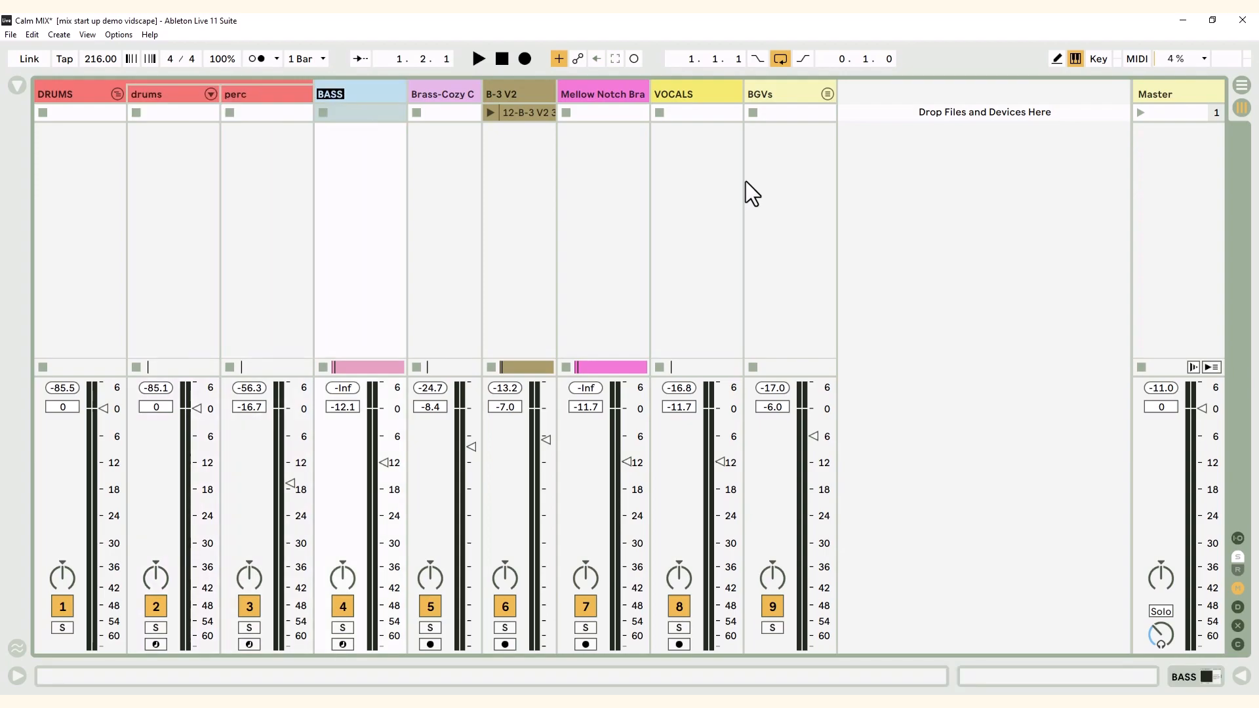
Rename the Brass-Cozy Copper track as BRASS, the B-3 V2 track as ORGAN and the Mellow Notch Brass track as SYNTH
key("Tab")
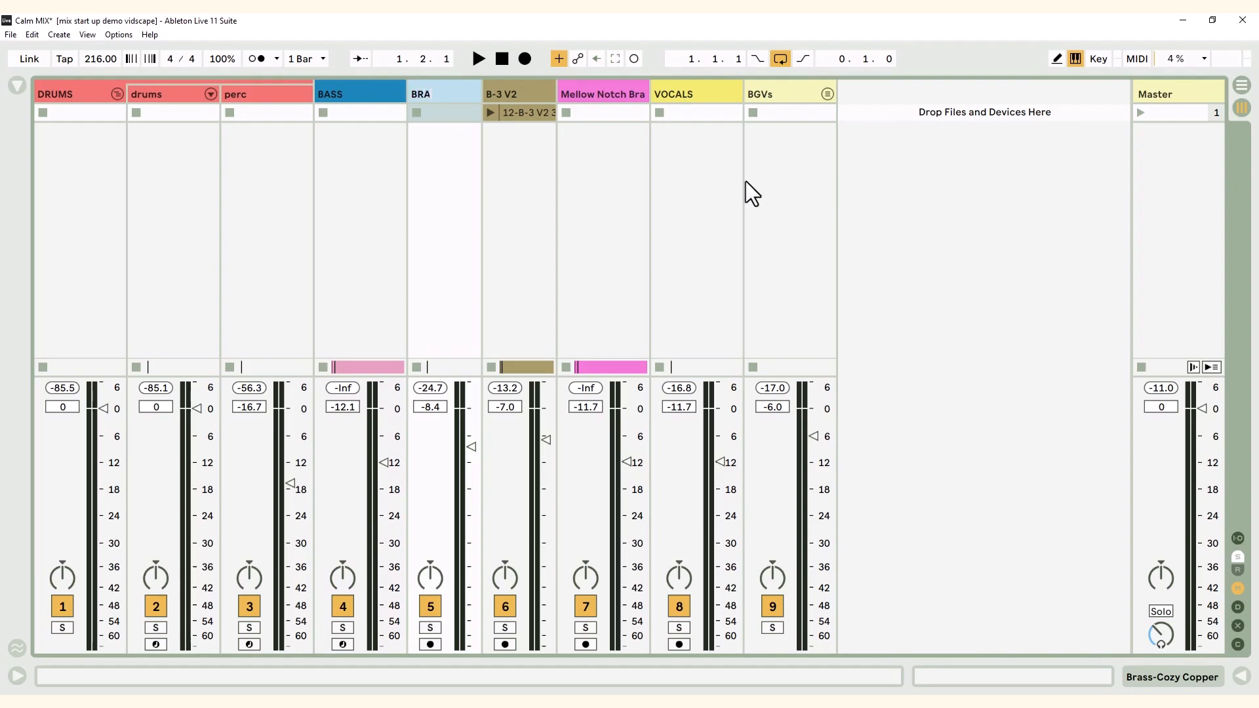
type("BRASS")
key("Tab")
type("ORGAN")
key("Tab")
type("SYNTH")
key("Tab")
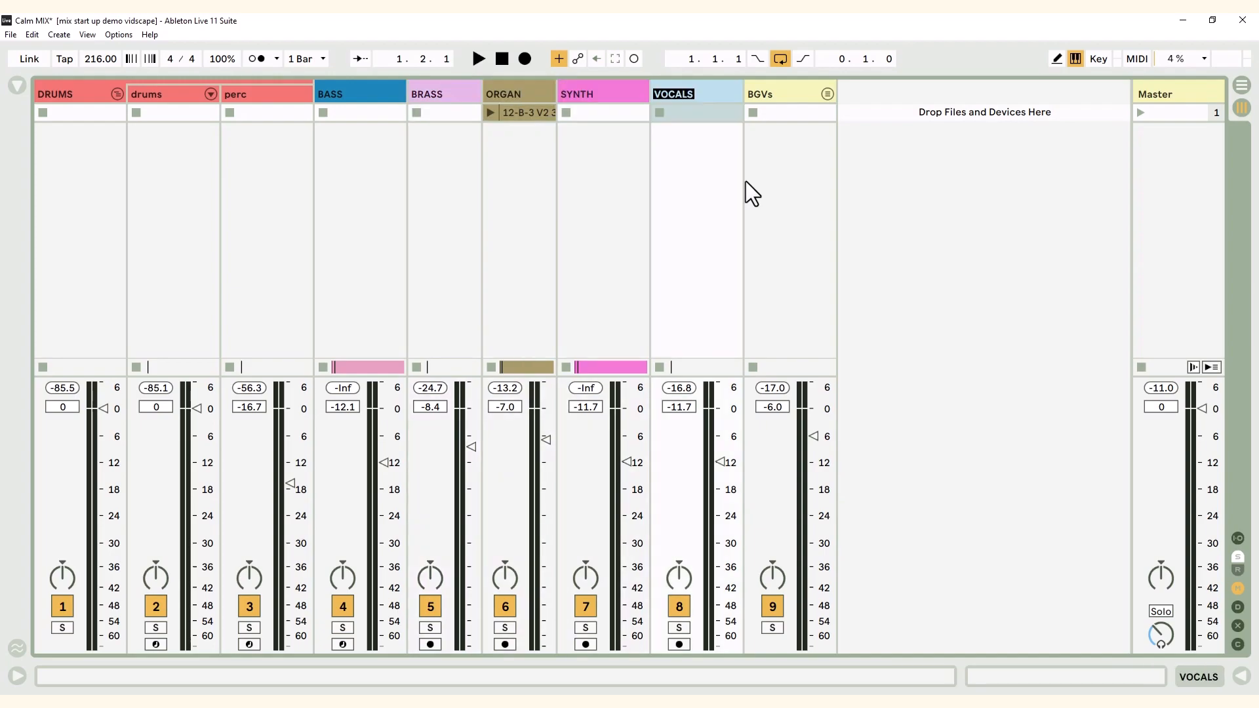
Colour the ORGAN track magenta to match the SYNTH track
right_click(58, 92)
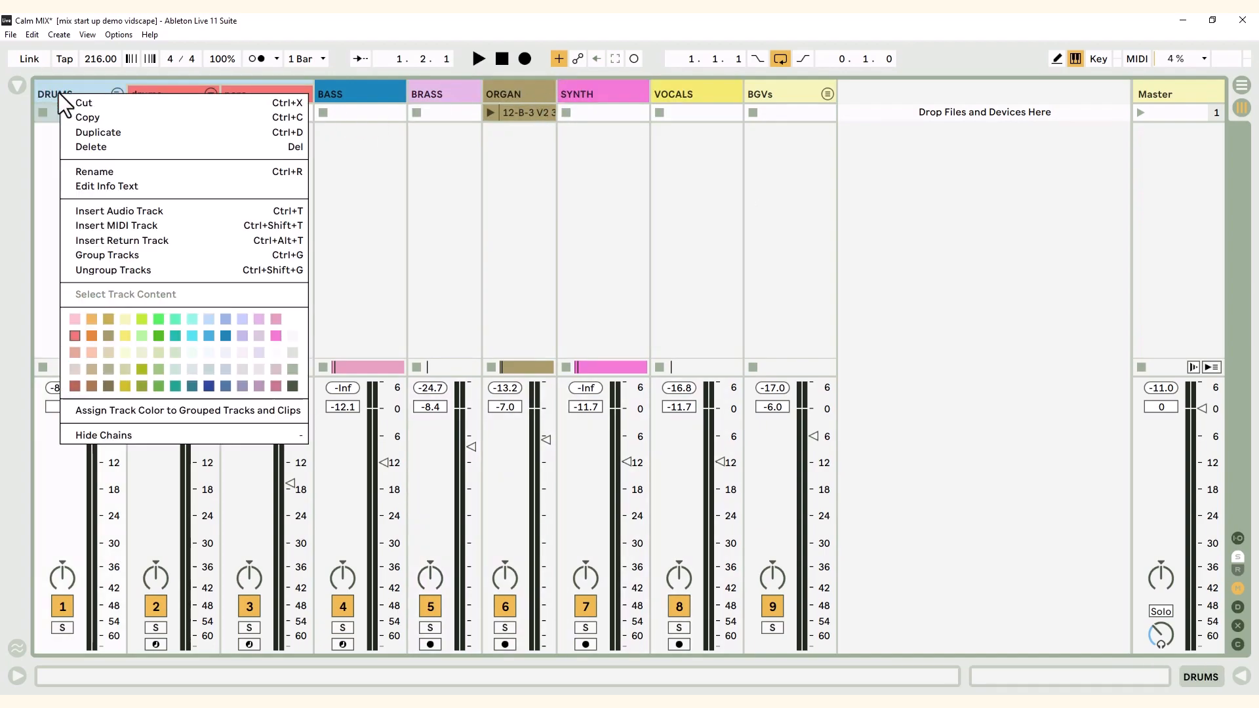
left_click(481, 96)
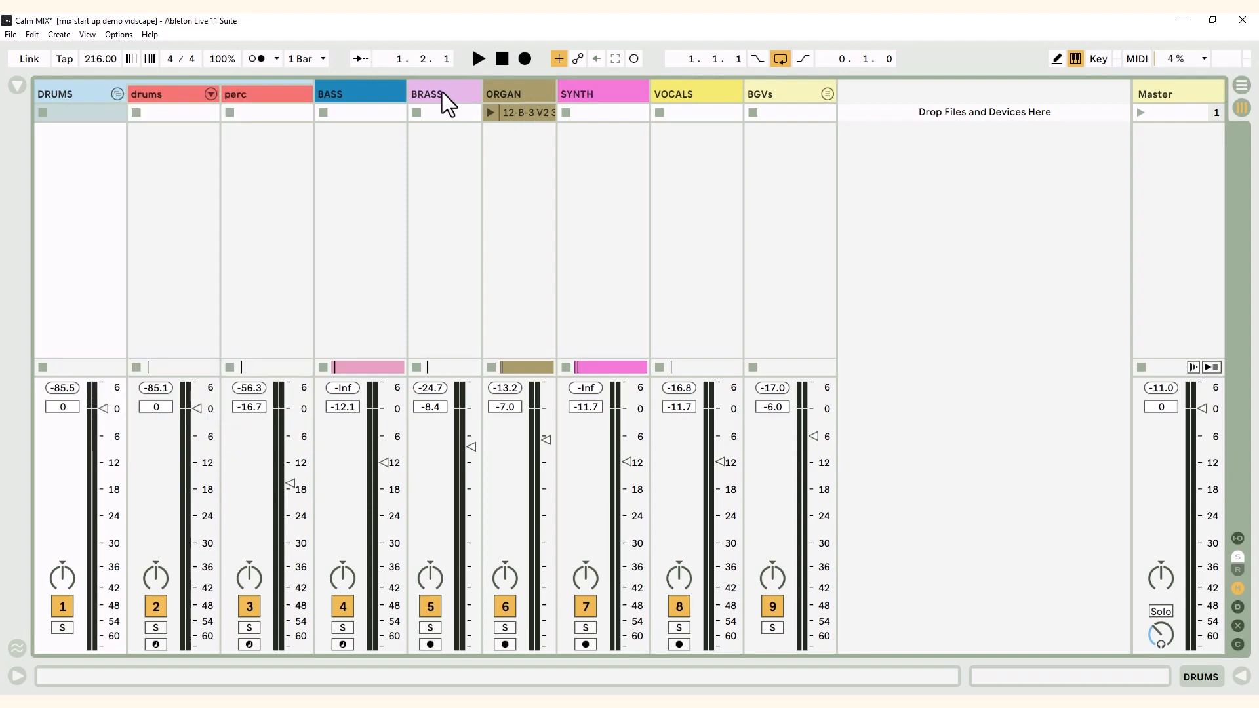
right_click(526, 90)
left_click(744, 344)
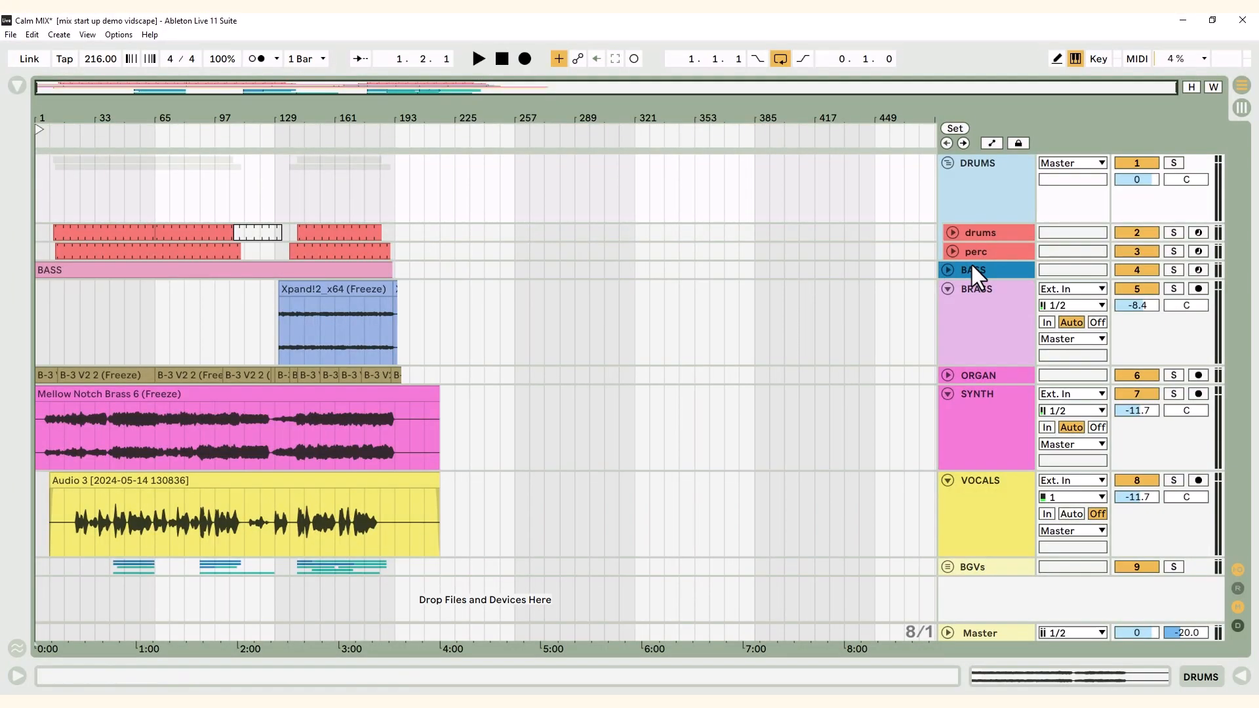
Assign the track colours of BASS and BRASS to their clips in the arrangement
right_click(971, 268)
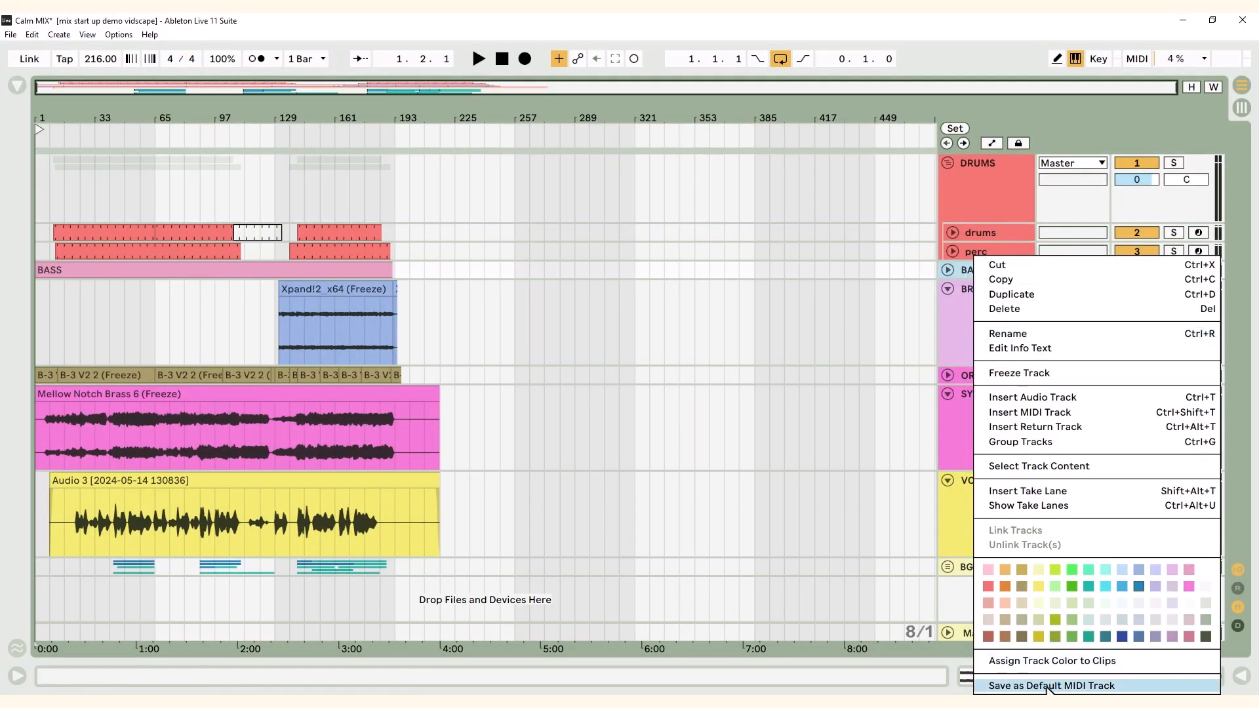
left_click(1044, 667)
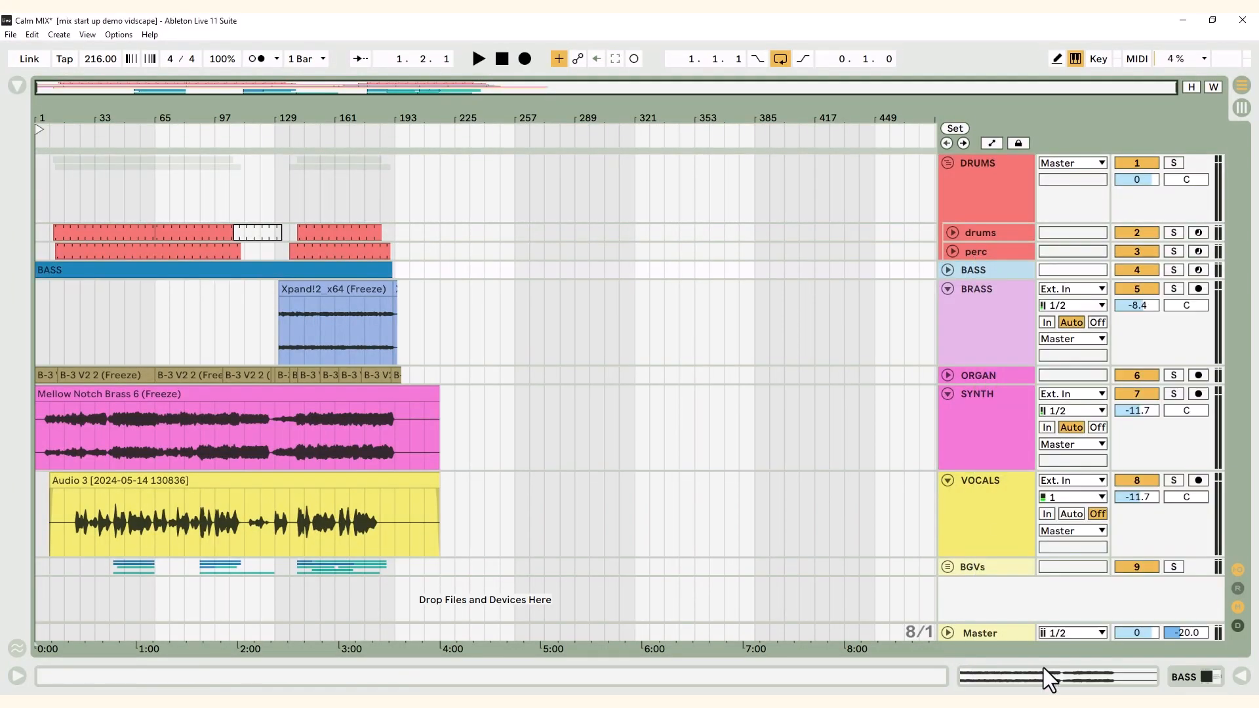
right_click(992, 313)
left_click(1064, 661)
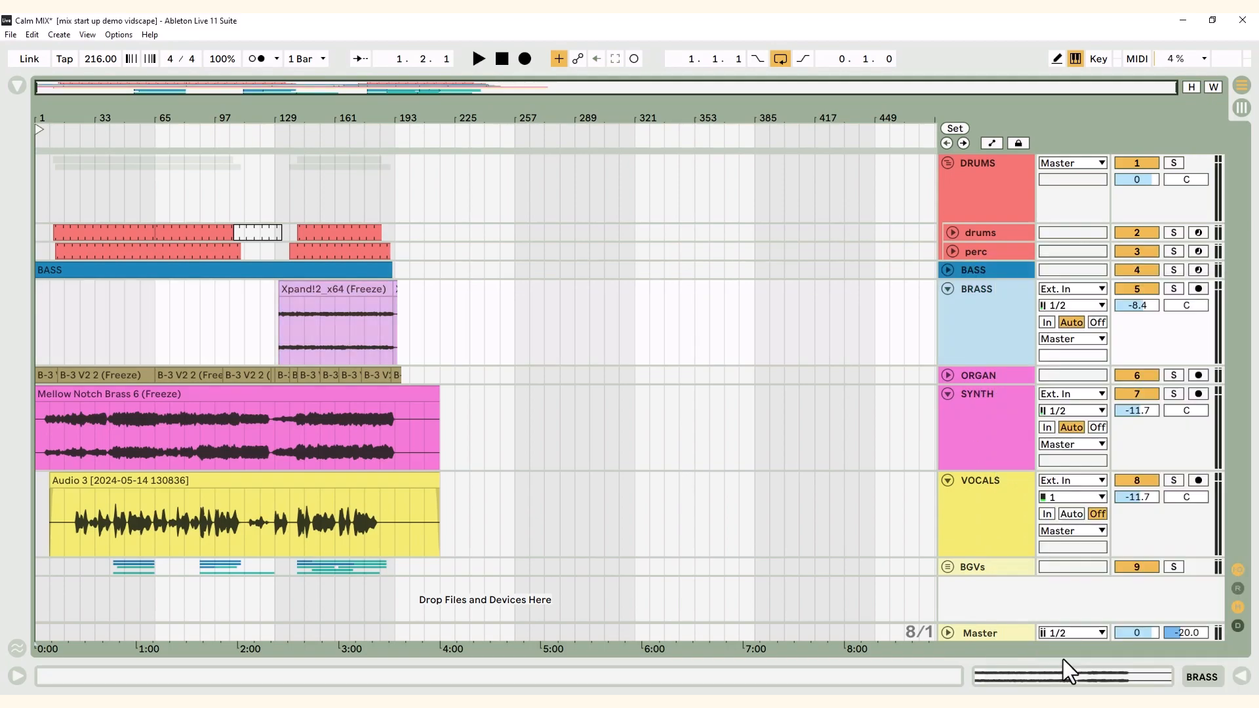
Assign the ORGAN track's magenta colour to its clips
right_click(974, 374)
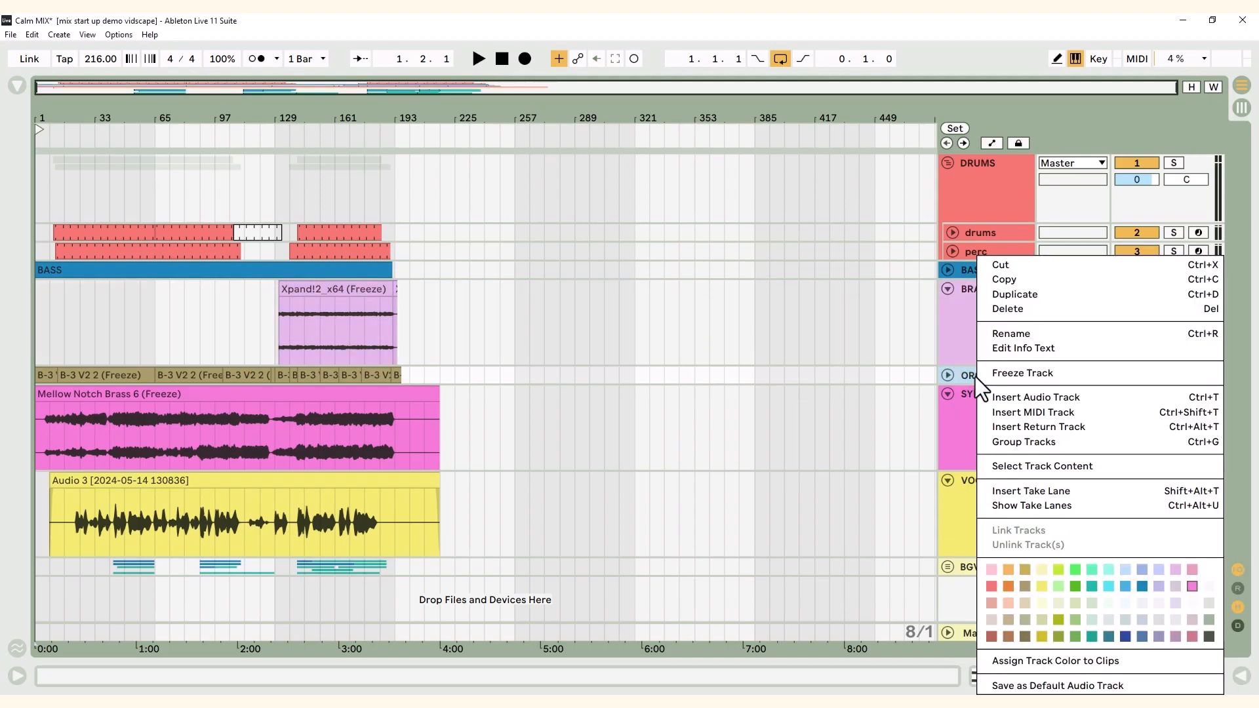
left_click(1056, 654)
left_click(970, 421)
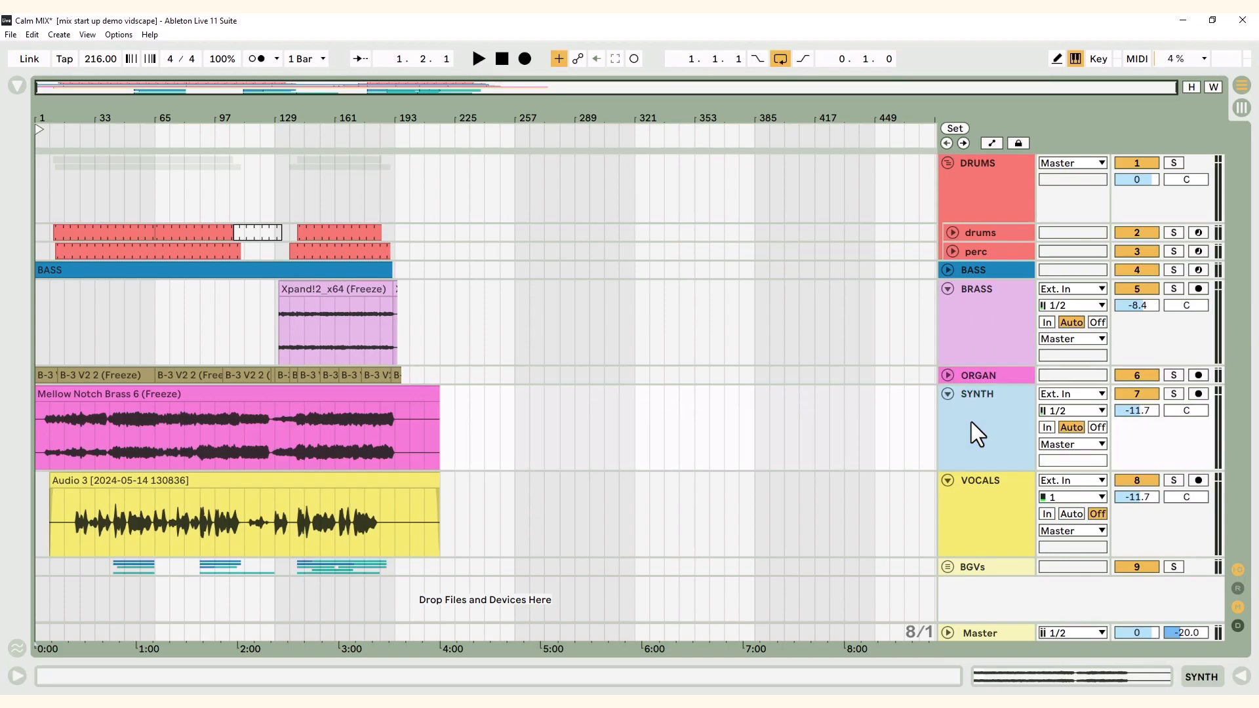
left_click(988, 568, "shift")
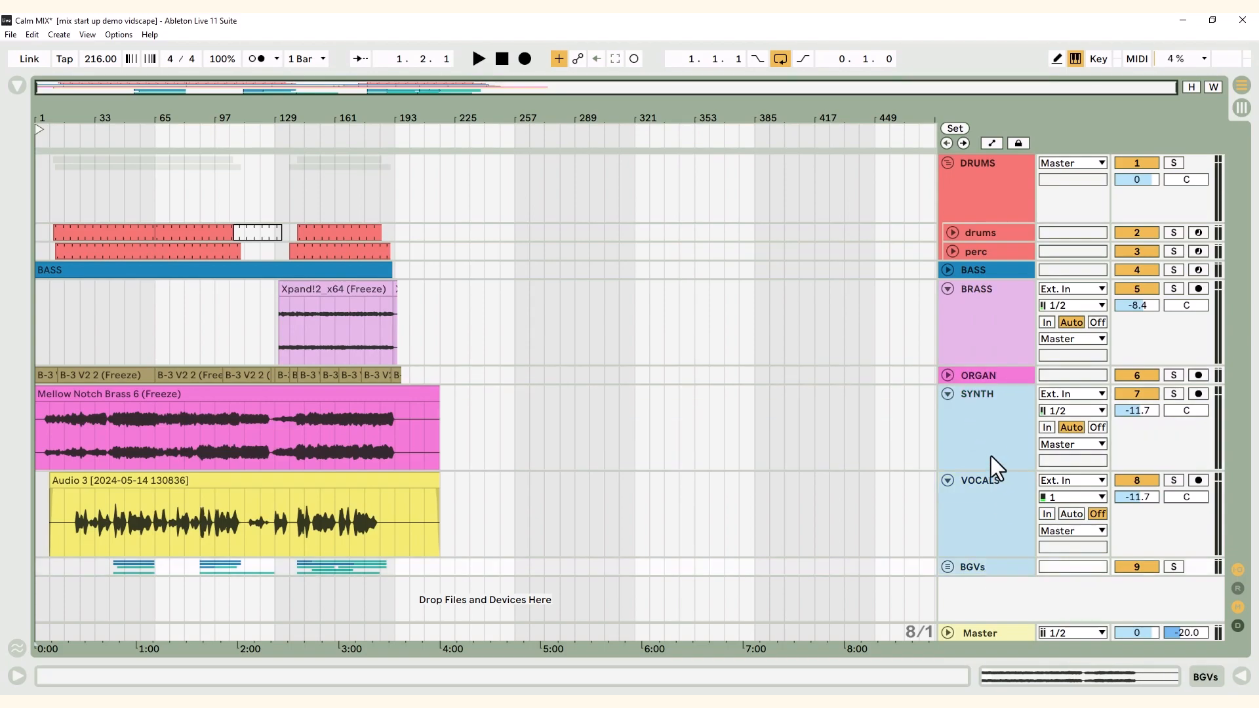
right_click(984, 375)
left_click(1044, 653)
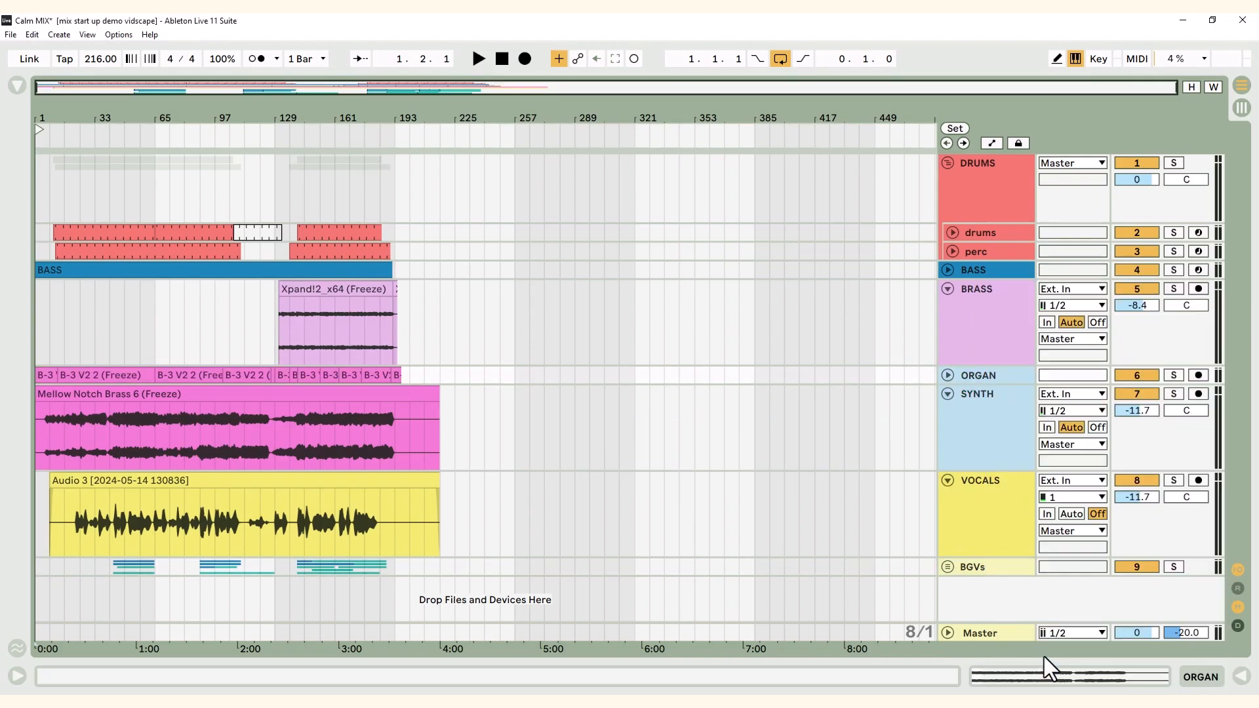
left_click(816, 451)
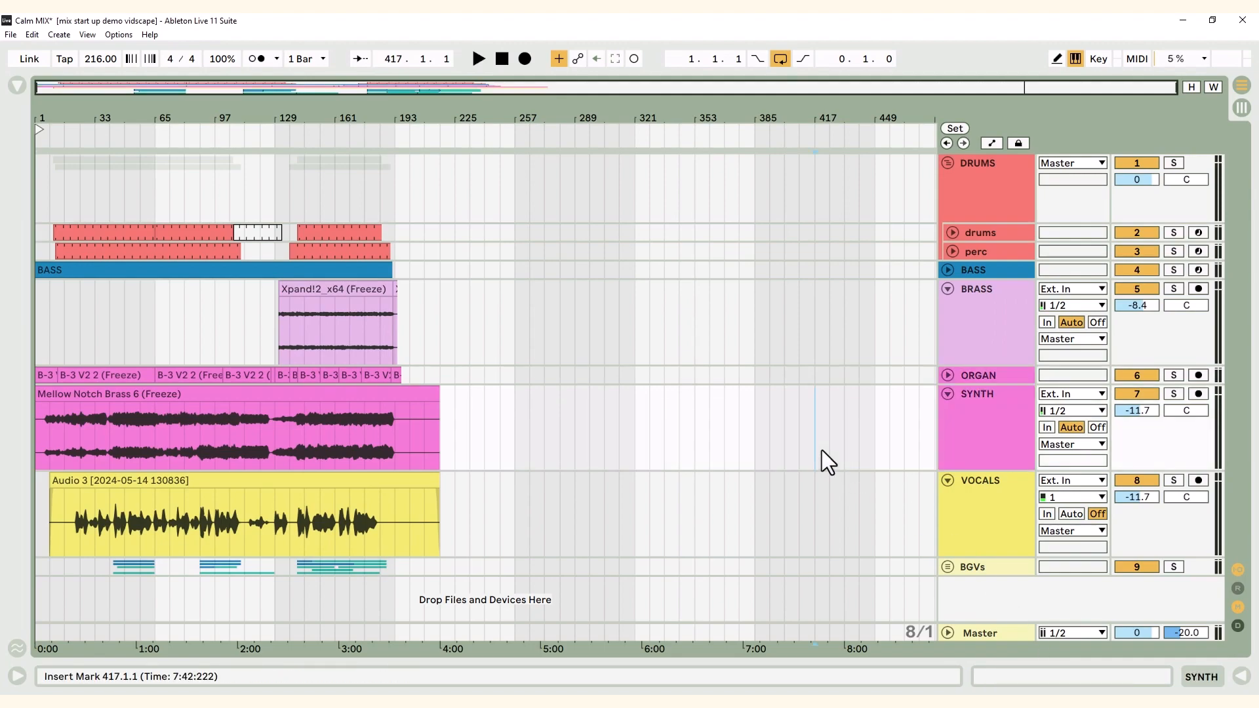
right_click(973, 567)
left_click(1009, 553)
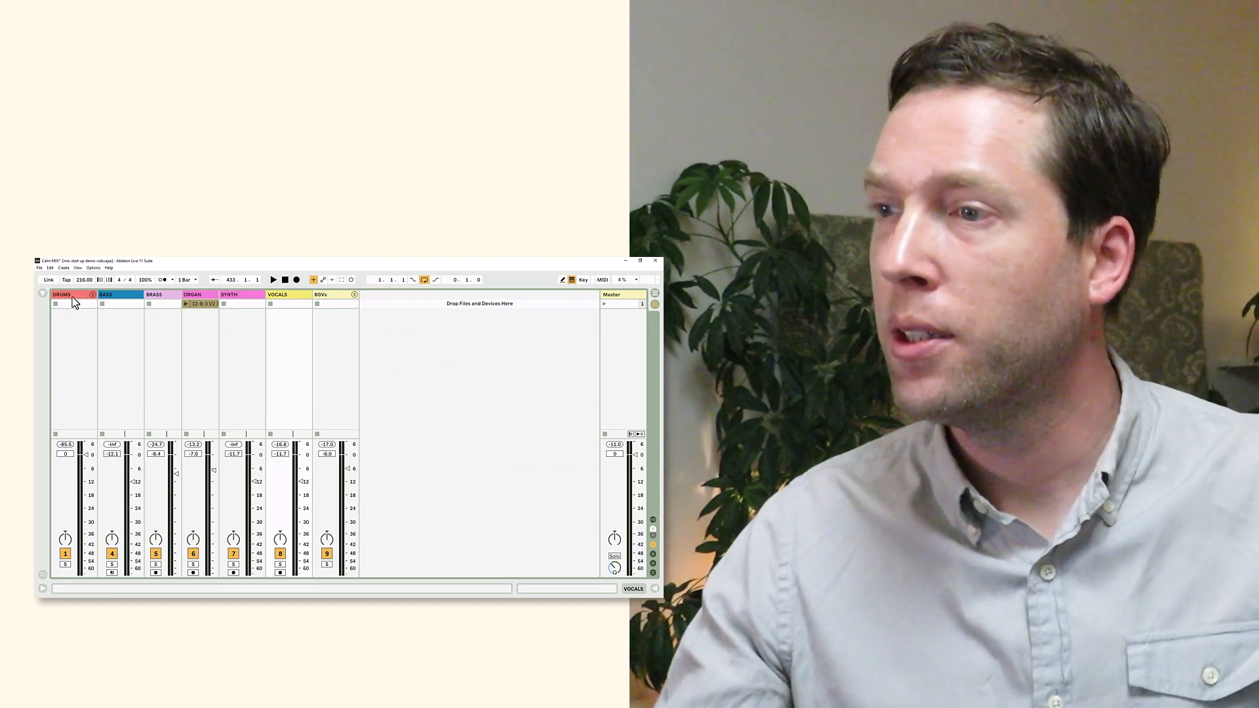
Mute all tracks from DRUMS to BGVs and play the arrangement from between bars 65 and 97, returning to the session mixer
left_click(325, 299, "shift")
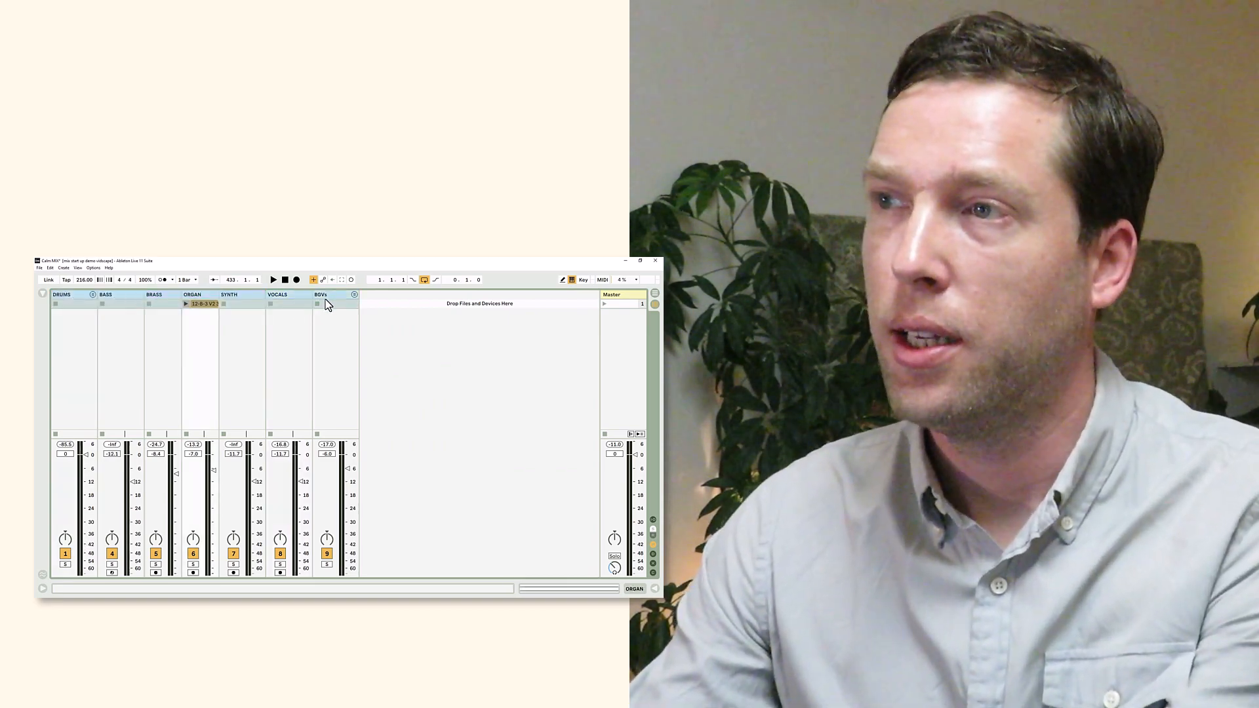
left_click(233, 555)
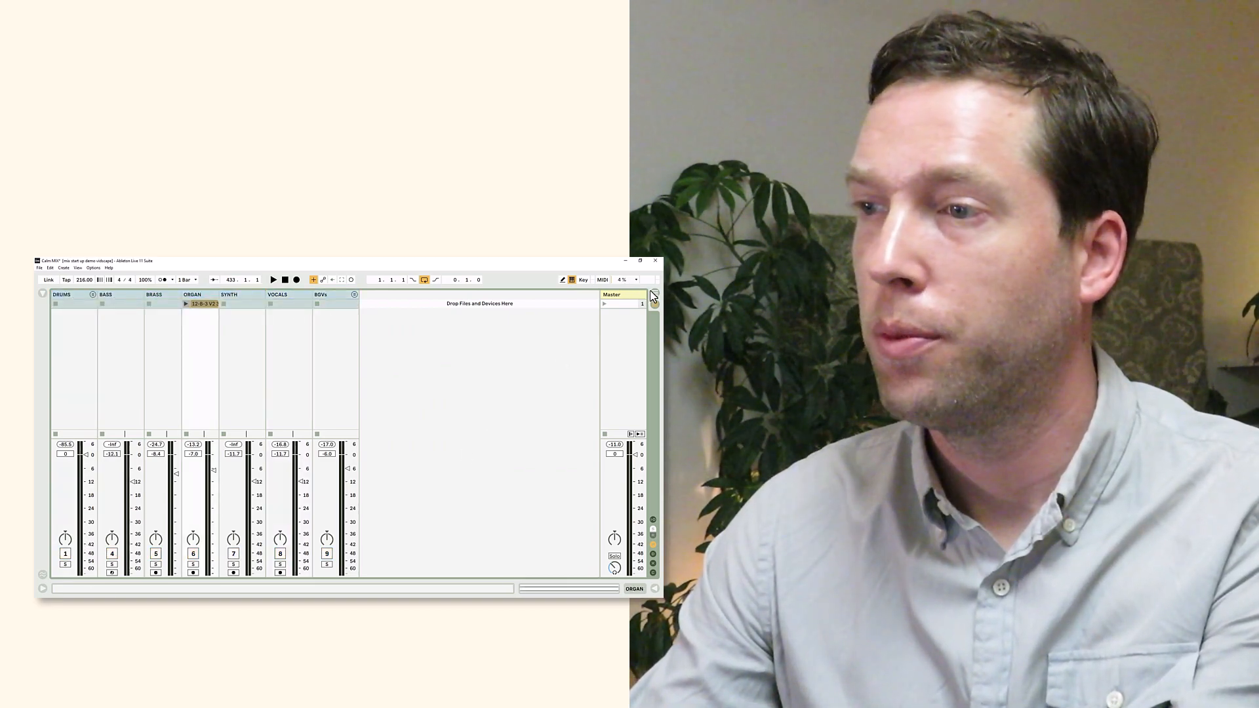
left_click(654, 294)
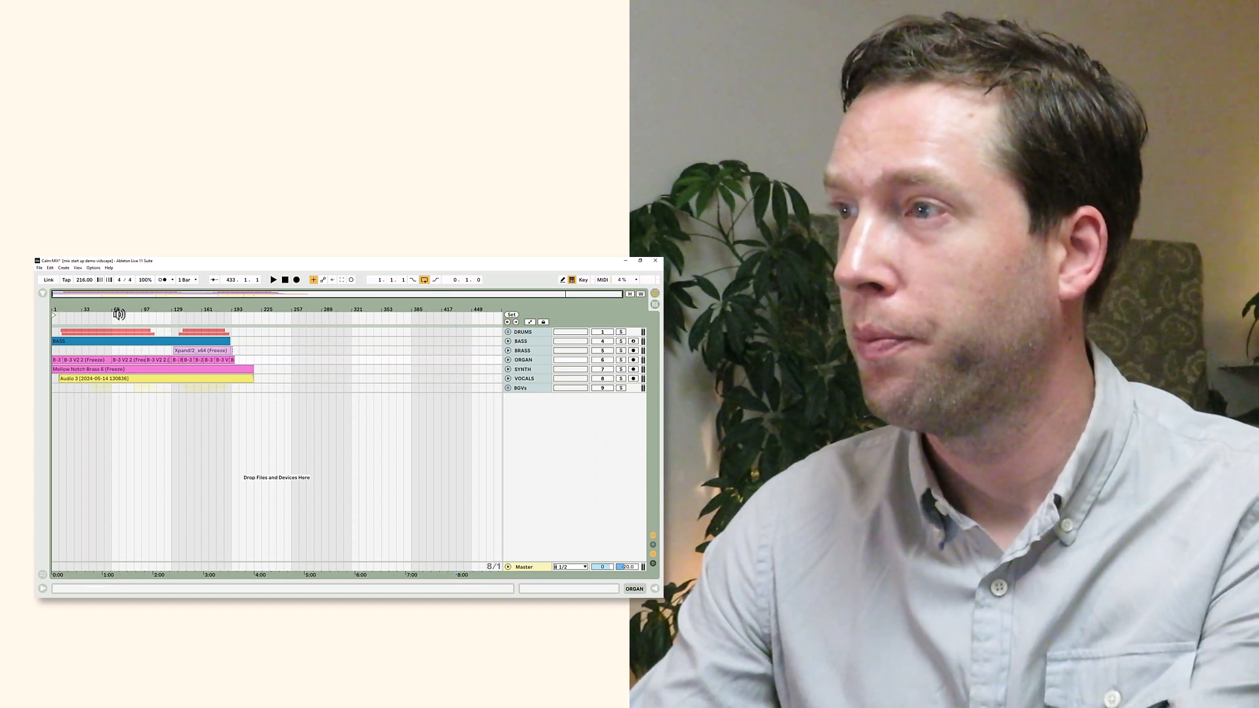
left_click(124, 315)
left_click(652, 306)
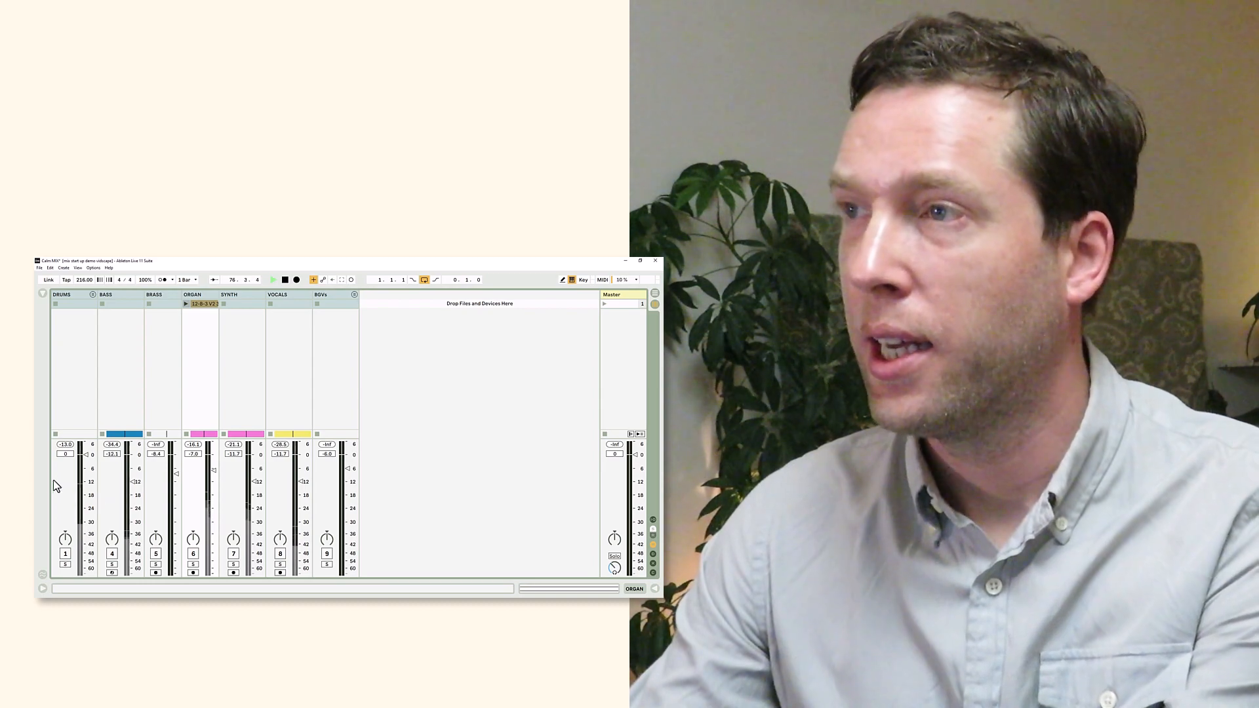
Reset the volume faders of BASS, BRASS, ORGAN, SYNTH, VOCALS and BGVs to 0 dB
left_click(69, 294)
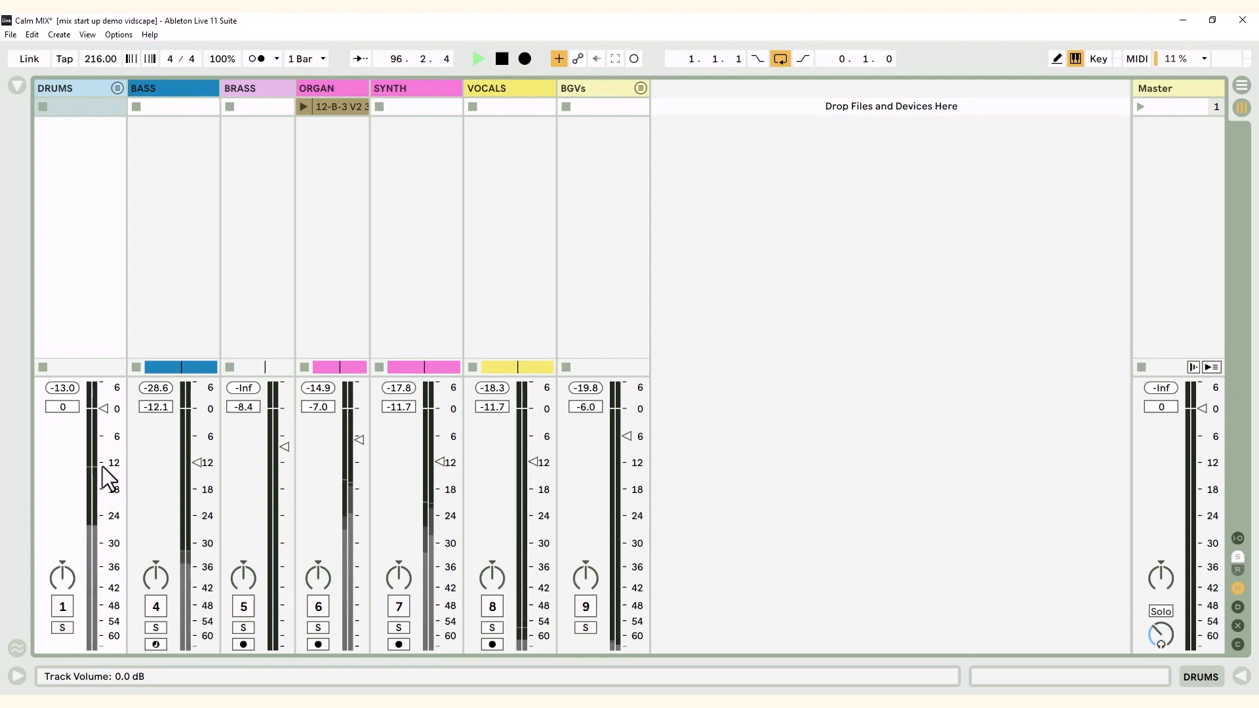
left_click_drag(198, 463, 196, 444)
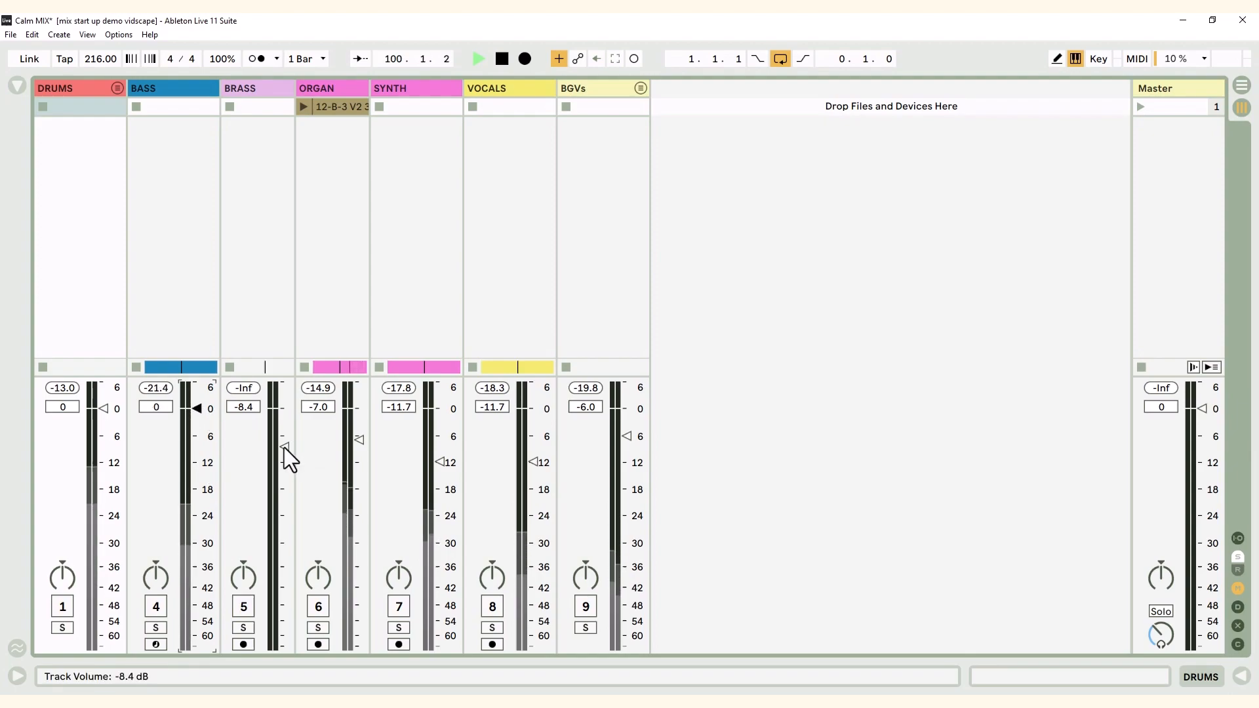
double_click(358, 440)
double_click(440, 463)
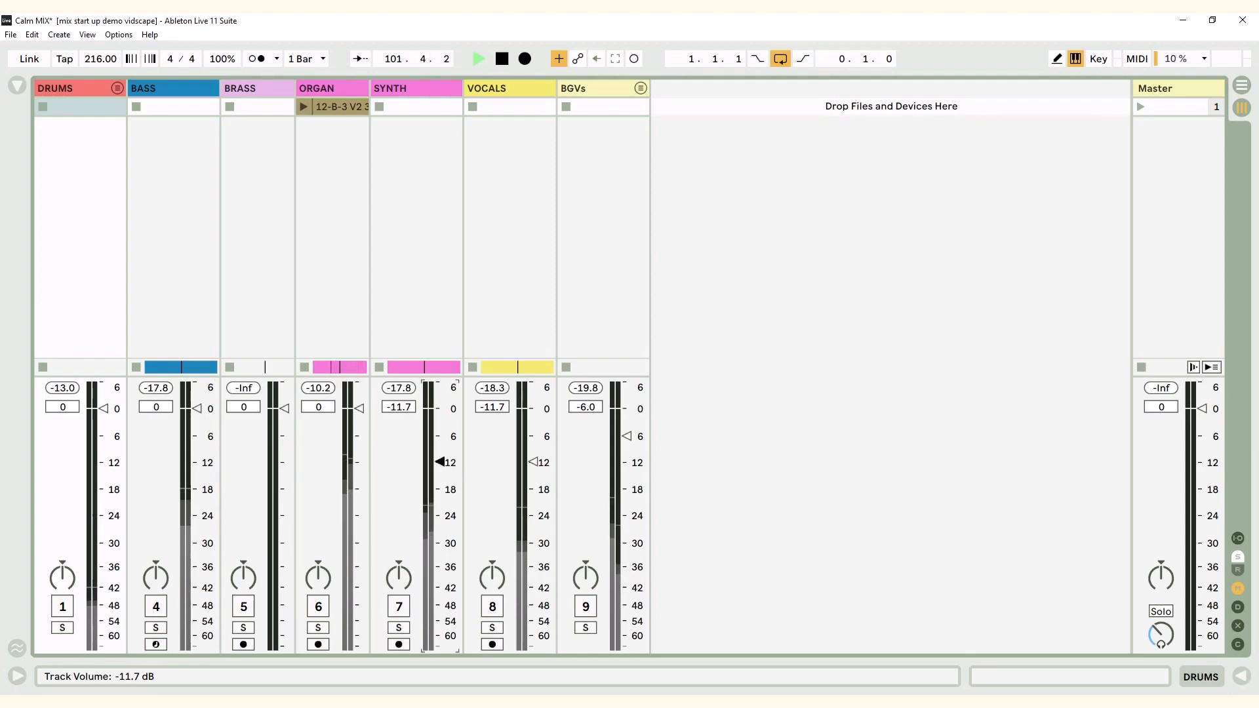
double_click(540, 462)
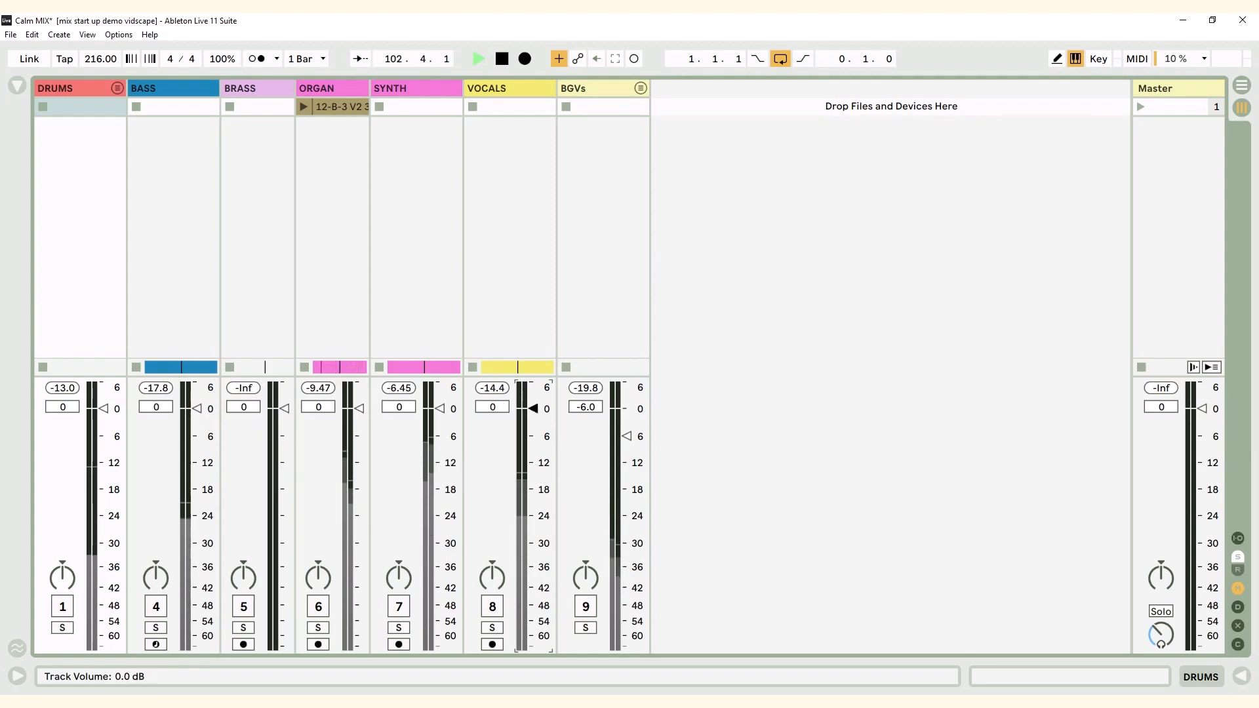
double_click(627, 436)
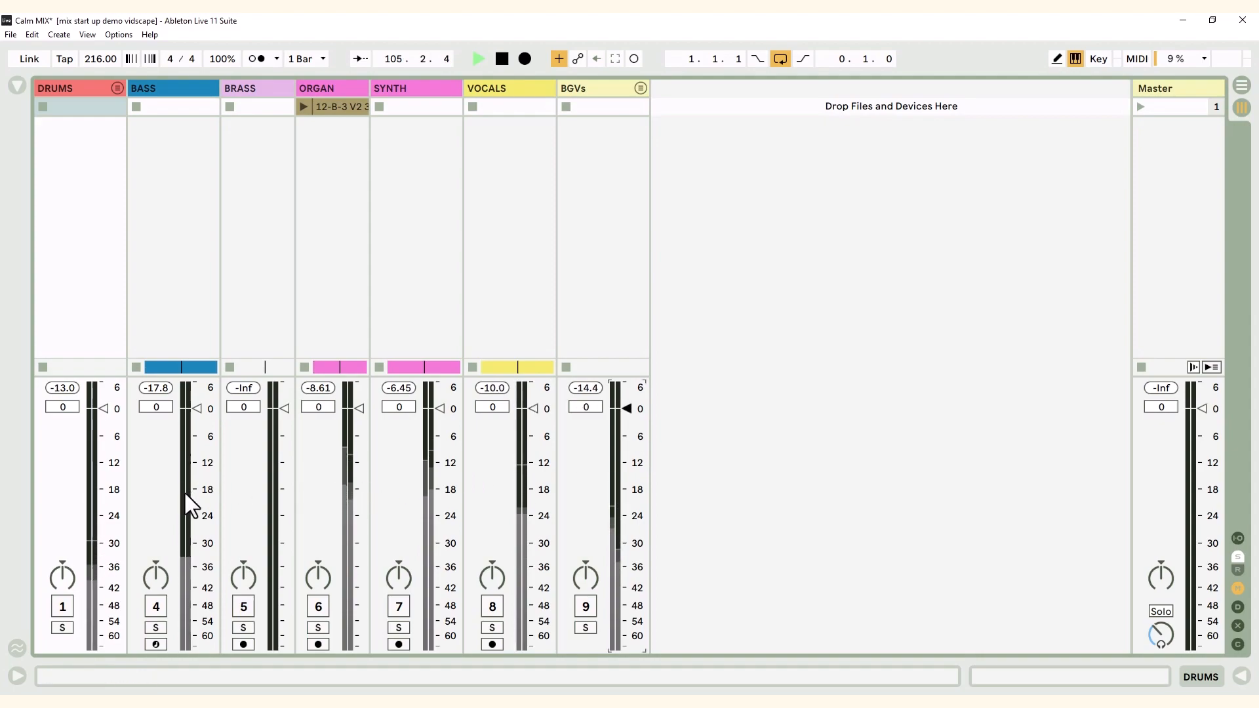